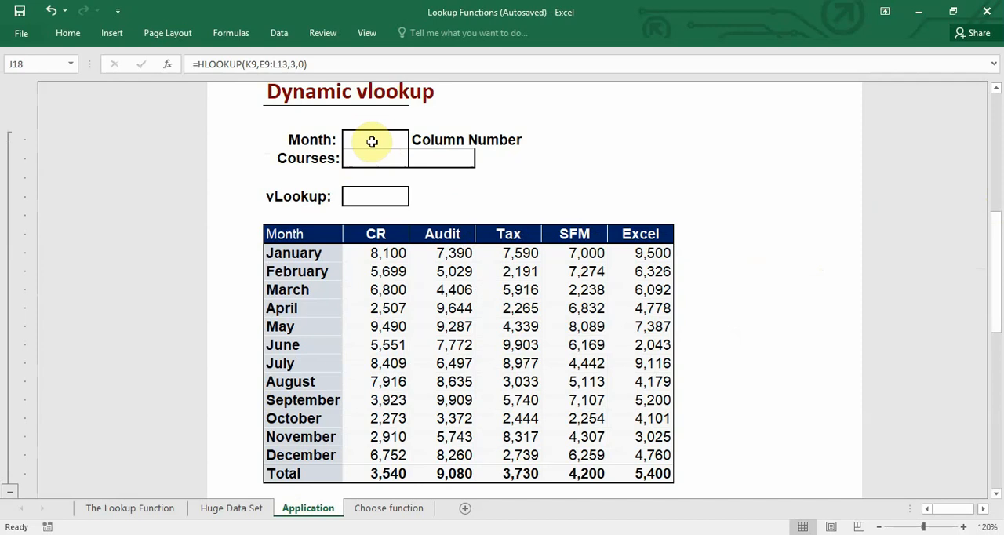
- Add list data validation to the Month cell F25, using the month names =$E$31:$E$42 as the source
{"action": "left_click", "coordinate": [372, 141]}
{"action": "left_click", "coordinate": [372, 163]}
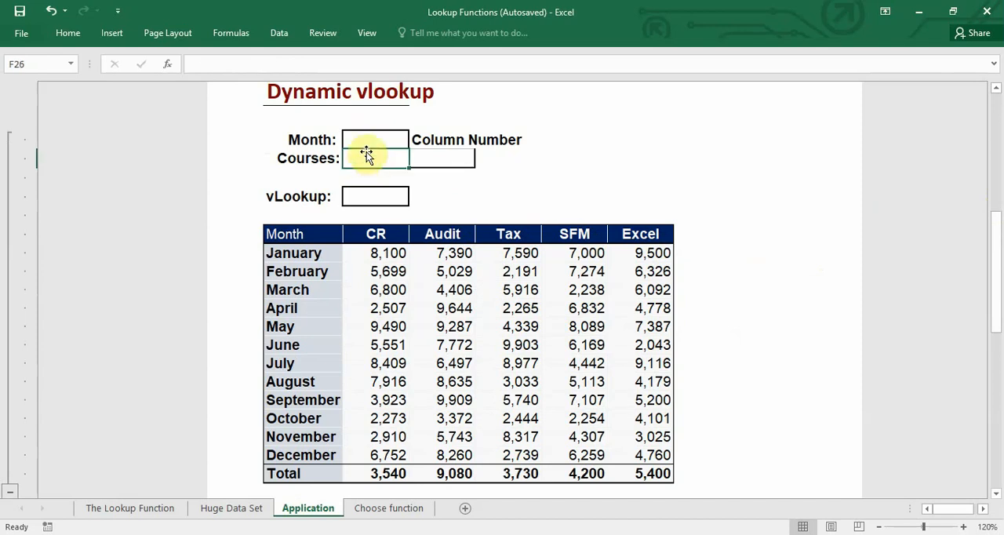
{"action": "left_click", "coordinate": [394, 139]}
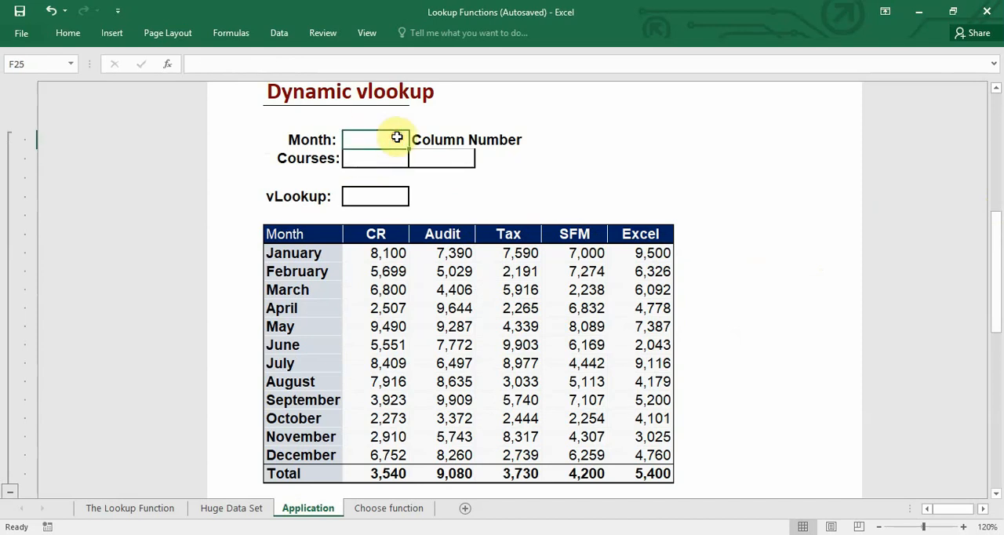
{"action": "left_click", "coordinate": [281, 32]}
{"action": "left_click", "coordinate": [639, 88]}
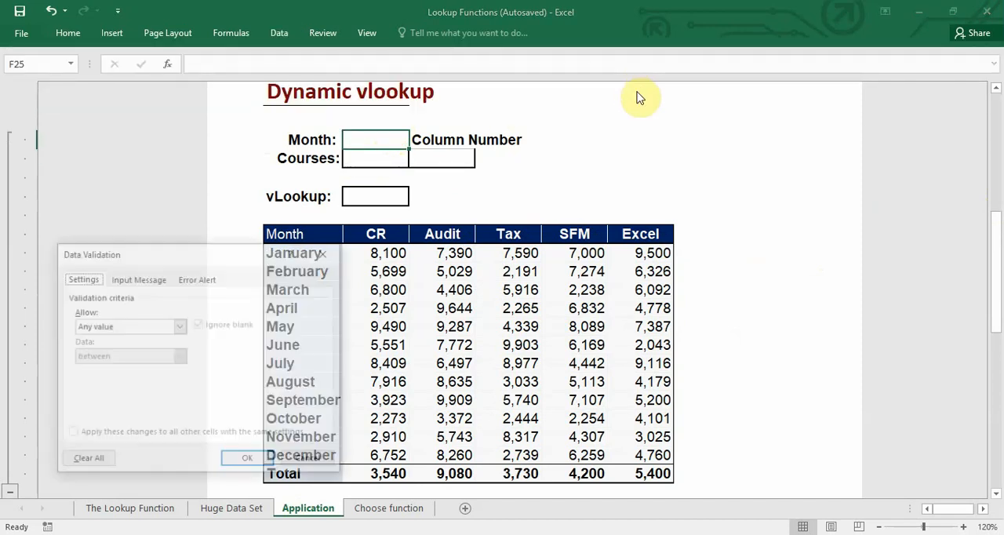
{"action": "left_click", "coordinate": [615, 172]}
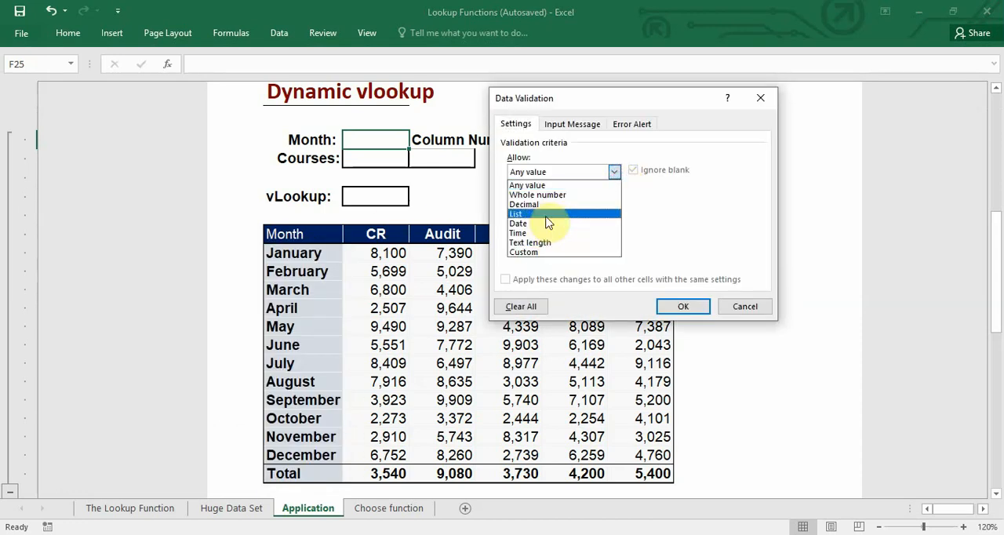
{"action": "left_click", "coordinate": [546, 214]}
{"action": "left_click", "coordinate": [509, 232]}
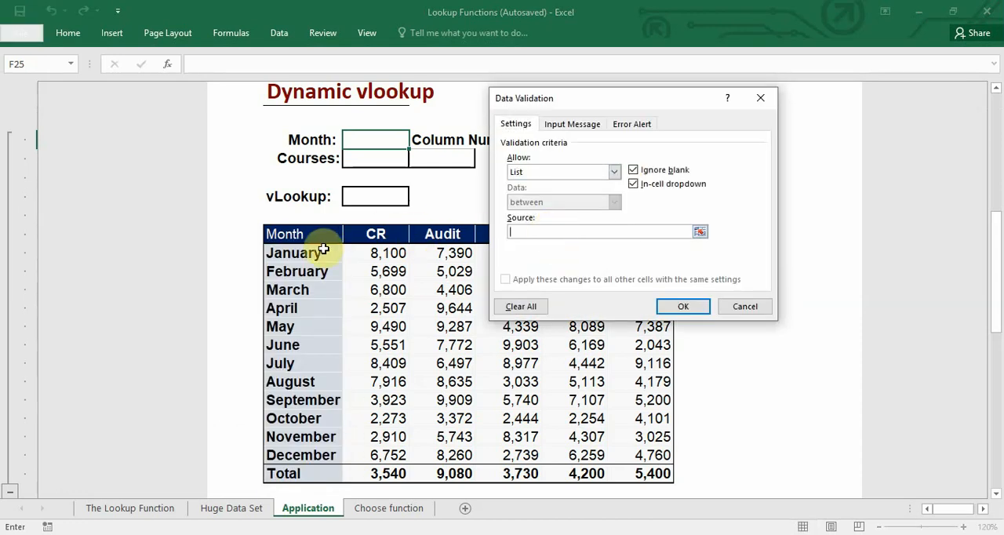
{"action": "left_click_drag", "start_coordinate": [320, 254], "coordinate": [299, 456]}
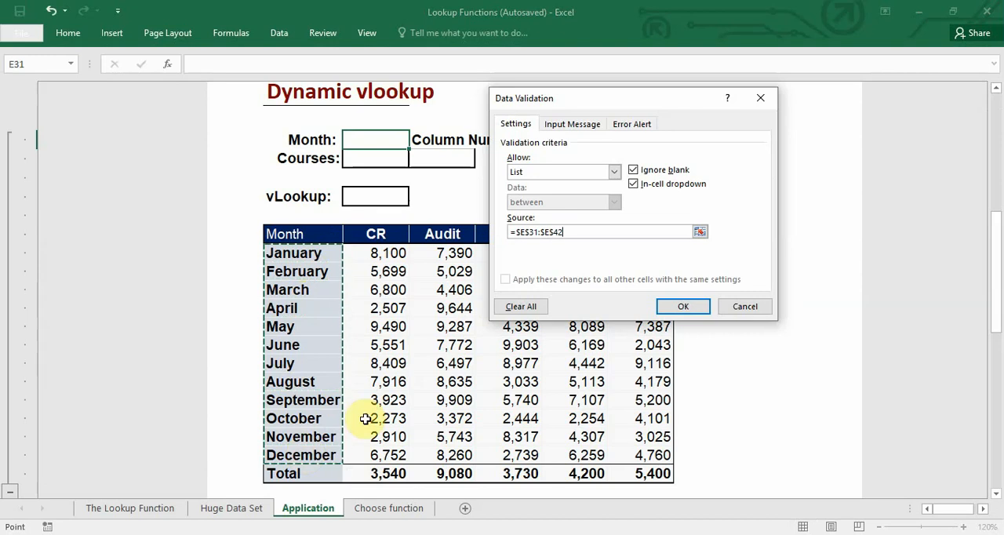
{"action": "left_click", "coordinate": [684, 307]}
- Add list data validation to the Courses cell F26, using the table's course headers =$F$30:$J$30 as the source
{"action": "left_click", "coordinate": [385, 159]}
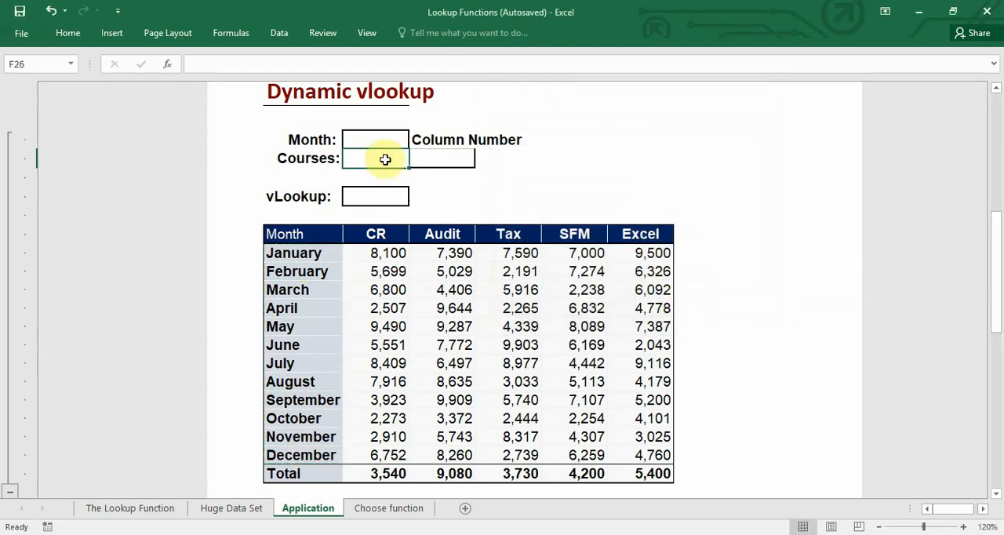
{"action": "left_click", "coordinate": [279, 33]}
{"action": "left_click", "coordinate": [636, 92]}
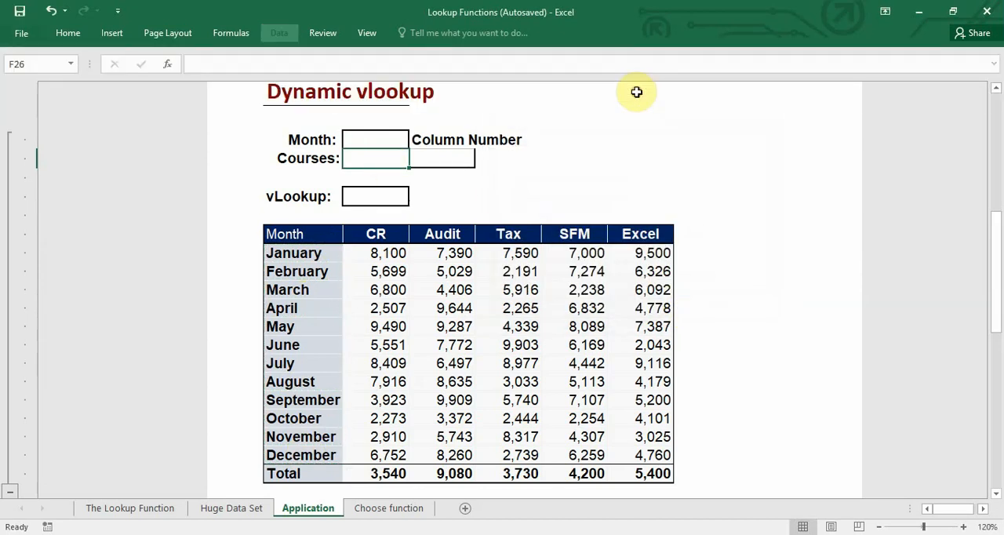
{"action": "left_click", "coordinate": [614, 171]}
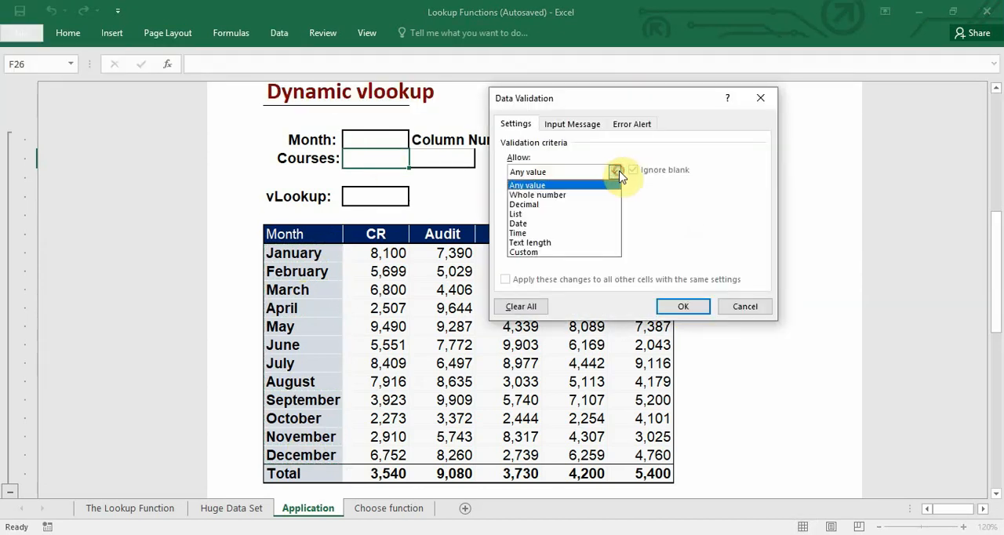
{"action": "left_click", "coordinate": [565, 215]}
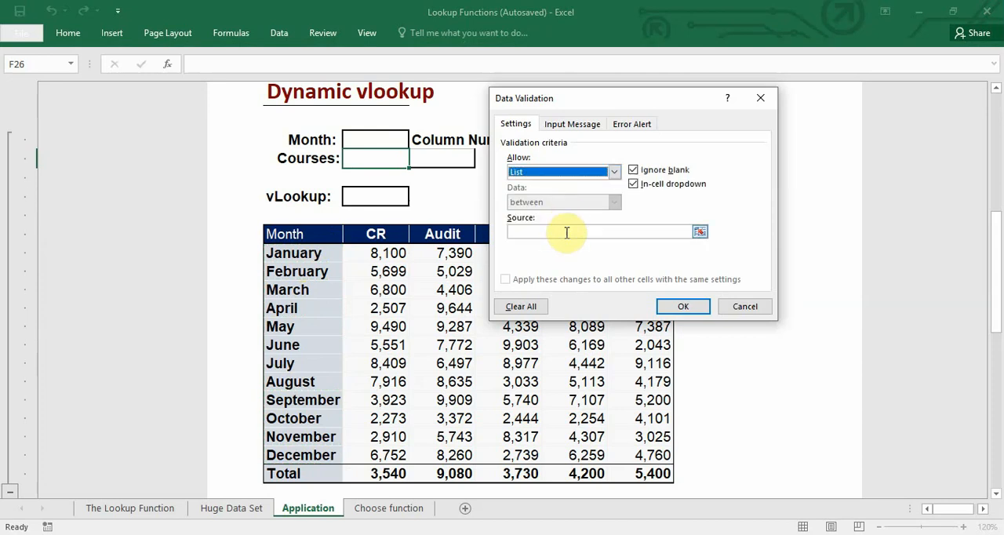
{"action": "left_click", "coordinate": [566, 232]}
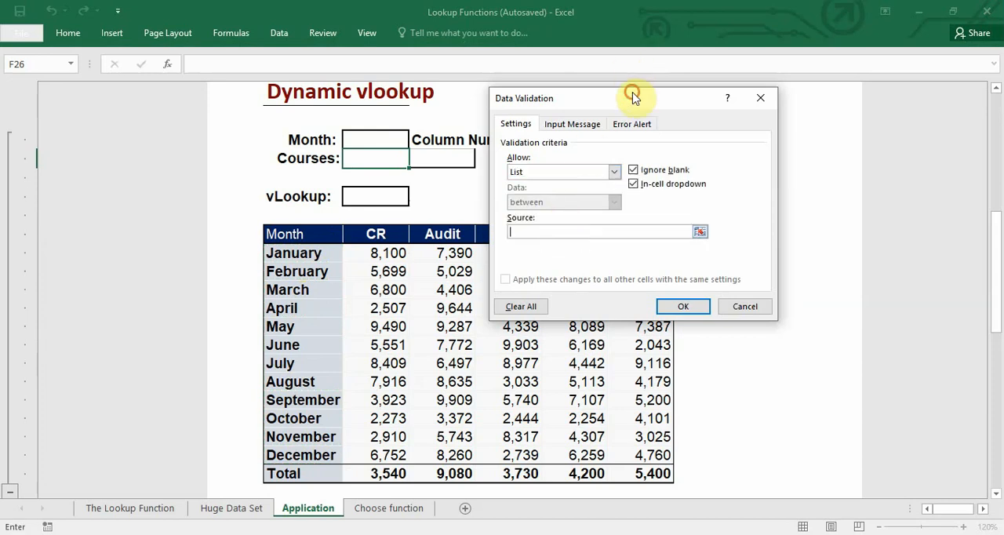
{"action": "left_click_drag", "start_coordinate": [633, 96], "coordinate": [840, 82]}
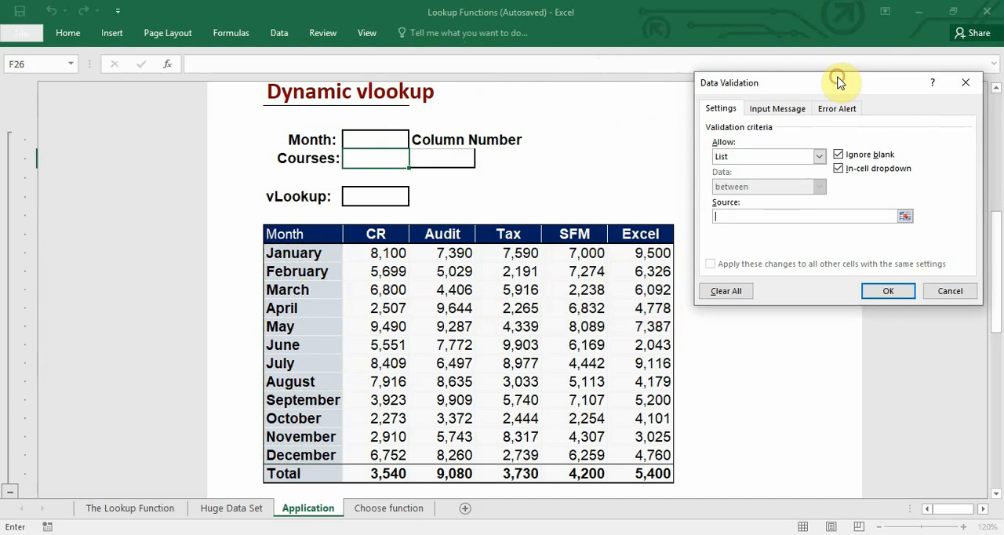
{"action": "left_click_drag", "start_coordinate": [377, 231], "coordinate": [643, 236]}
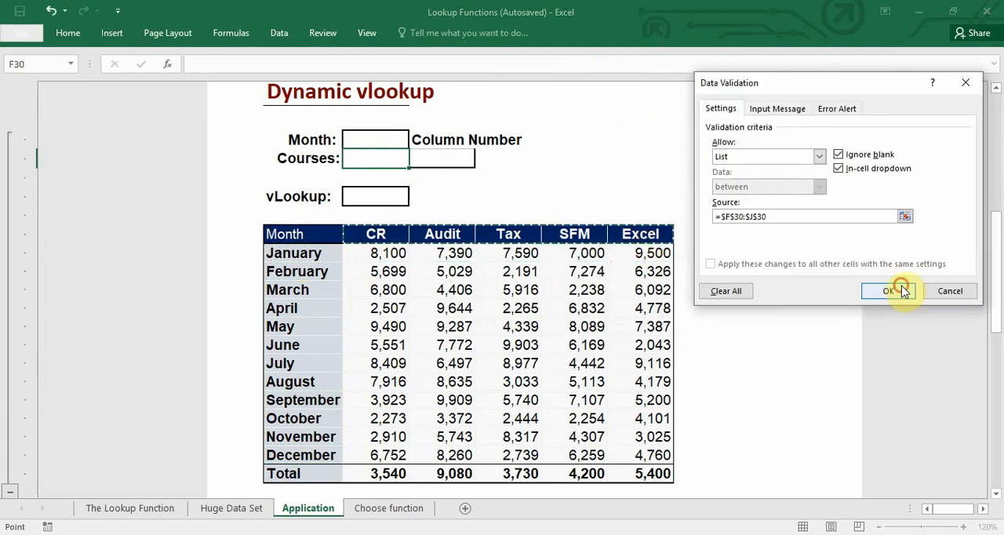
{"action": "left_click", "coordinate": [902, 287]}
- Choose May as the month in F25 and Audit as the course in F26
{"action": "key", "text": "Up"}
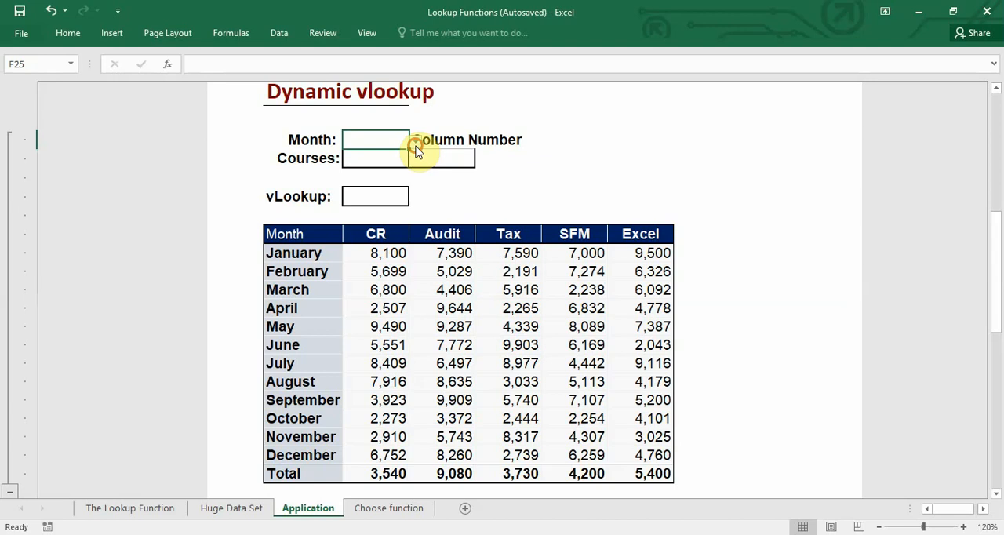
{"action": "left_click", "coordinate": [415, 147]}
{"action": "left_click", "coordinate": [383, 200]}
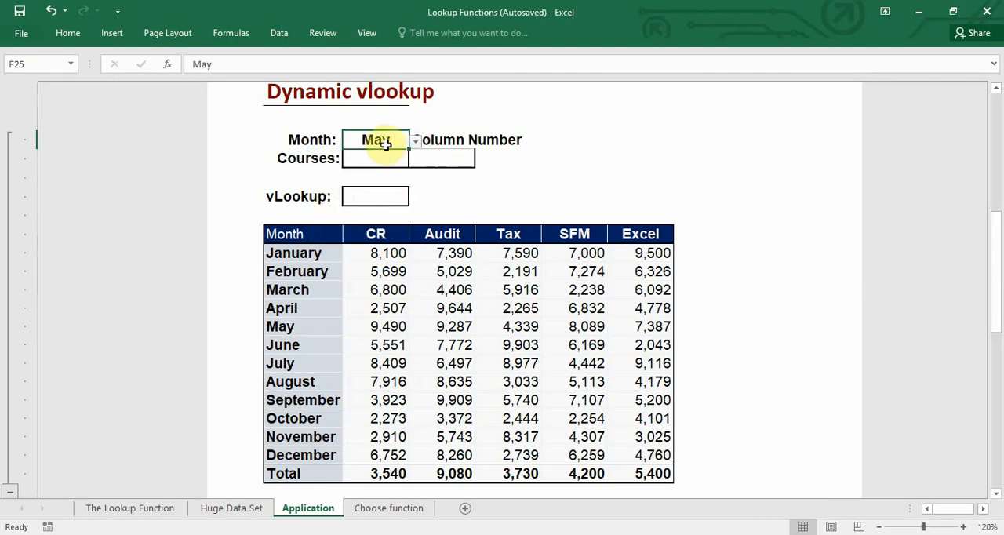
{"action": "left_click", "coordinate": [386, 157]}
{"action": "left_click", "coordinate": [415, 160]}
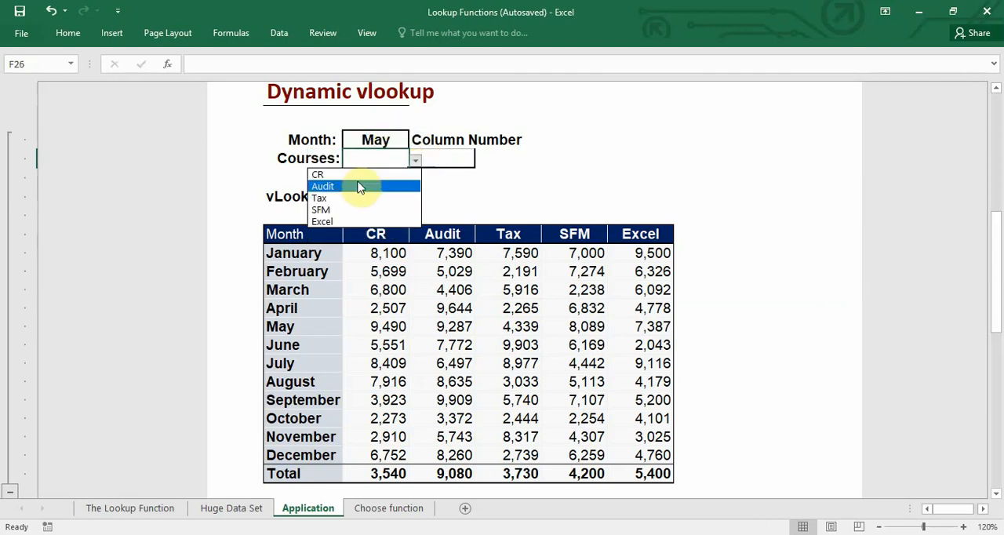
{"action": "left_click", "coordinate": [358, 187]}
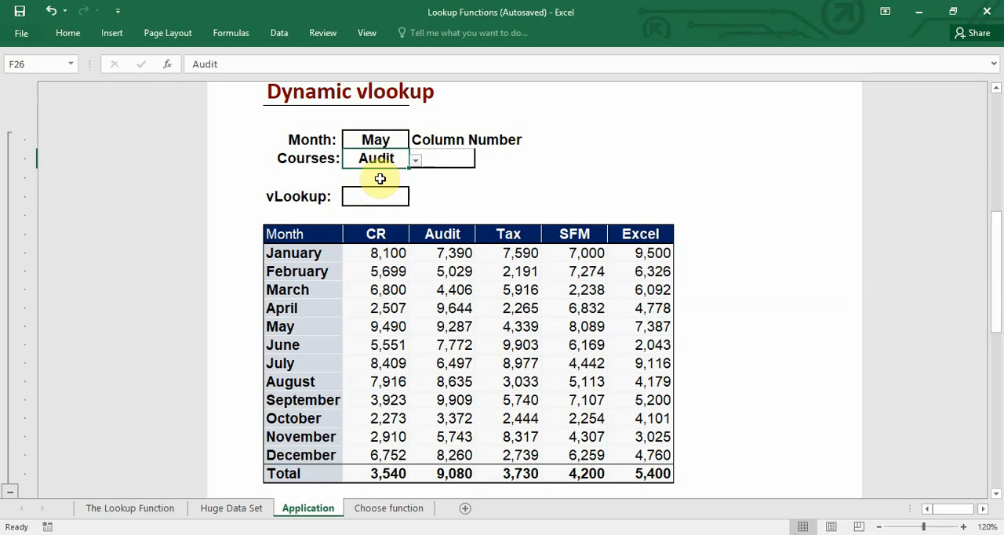
- Enter the formula =VLOOKUP($F$25,E30:J43,G26,0) in the vLookup cell F28
{"action": "left_click", "coordinate": [377, 196]}
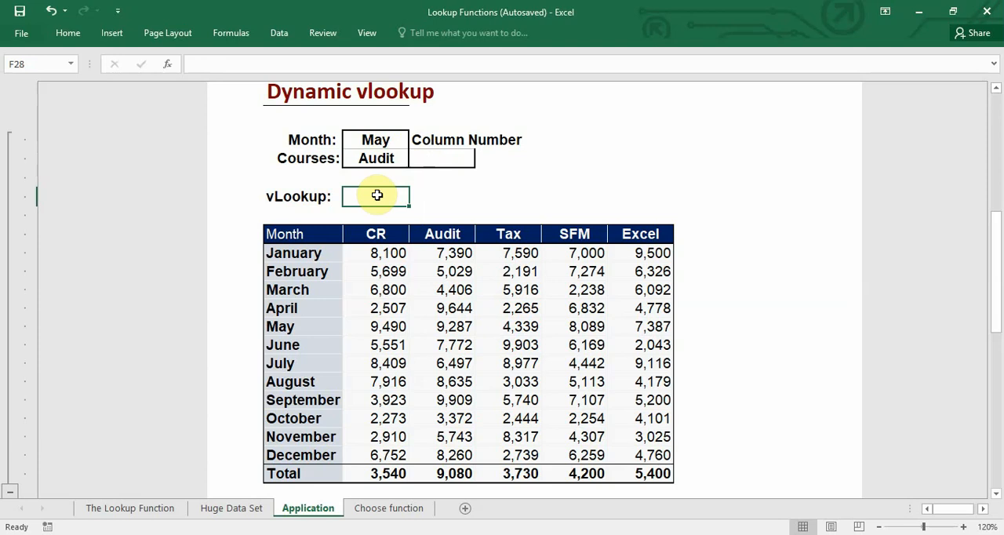
{"action": "type", "text": "=vlo"}
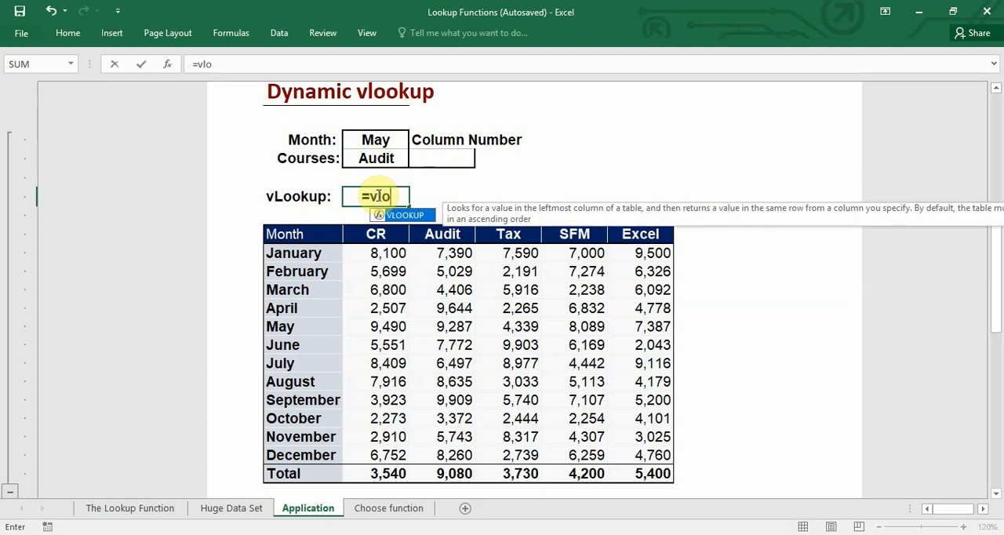
{"action": "type", "text": "okup"}
{"action": "key", "text": "Tab"}
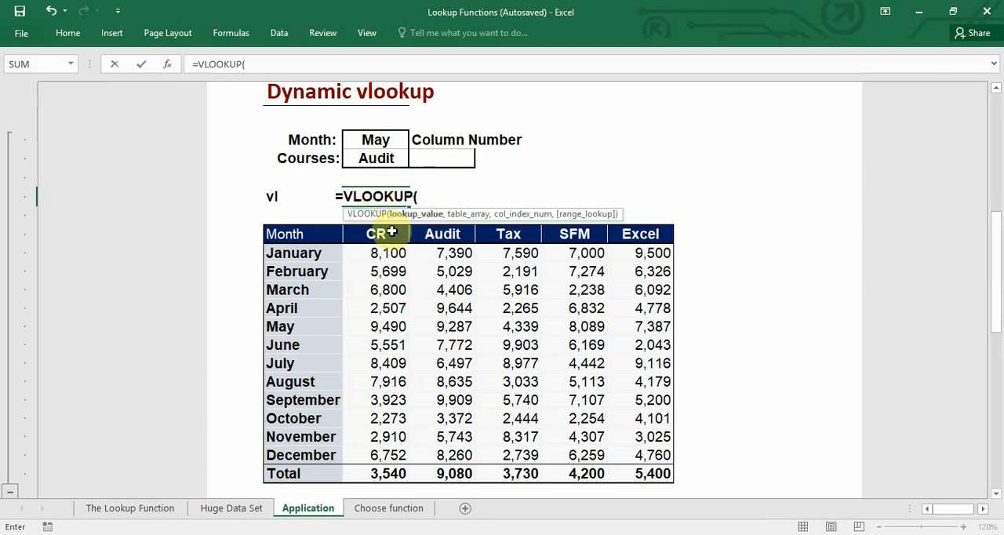
{"action": "left_click", "coordinate": [374, 141]}
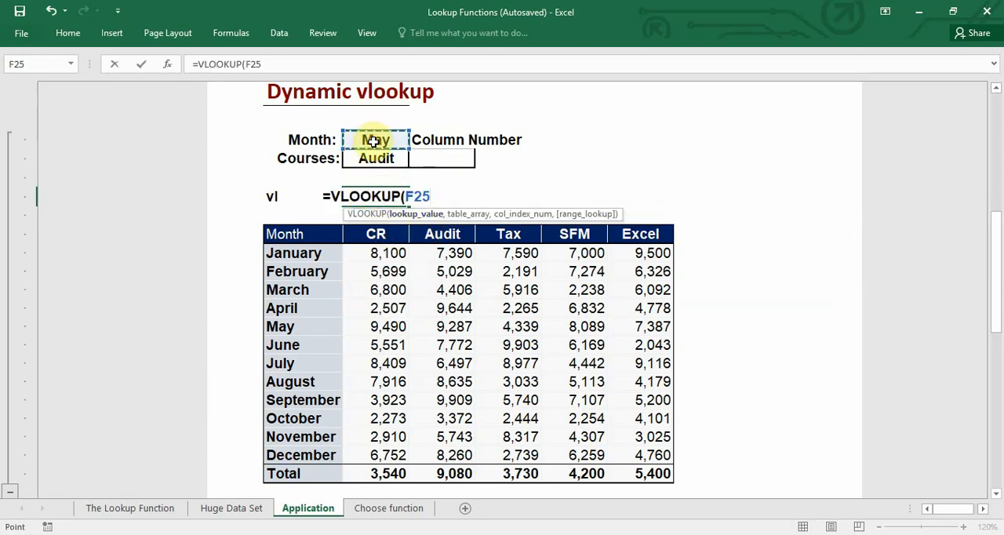
{"action": "key", "text": "F4"}
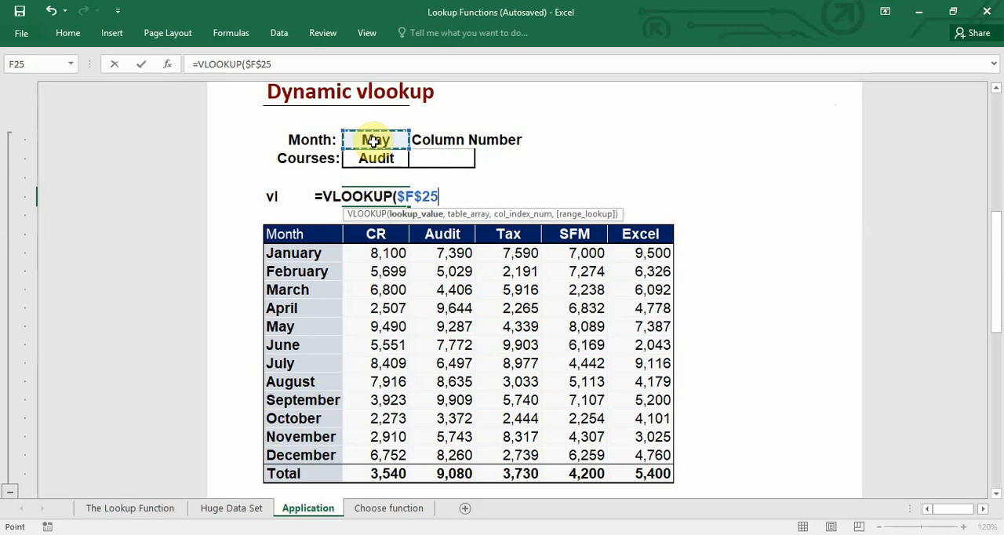
{"action": "type", "text": ","}
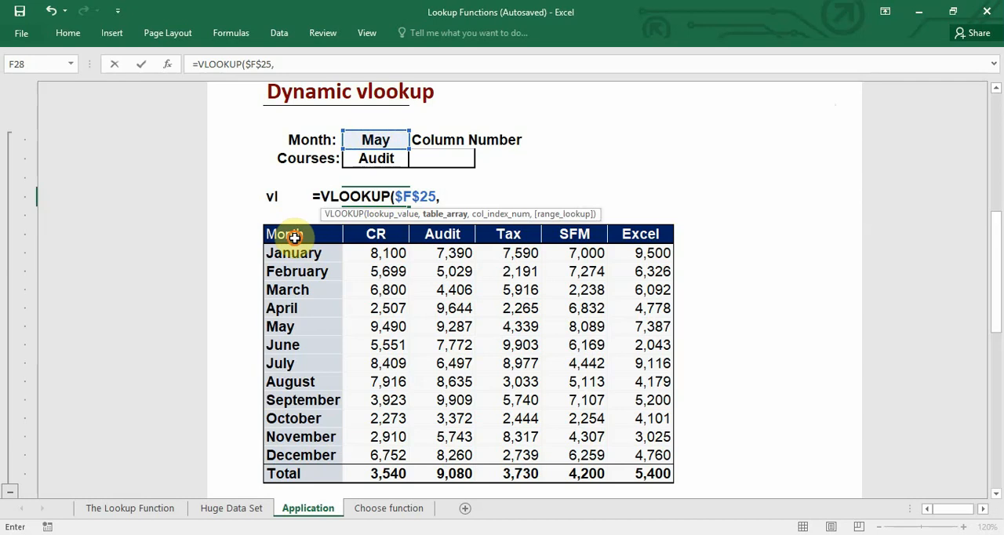
{"action": "left_click_drag", "start_coordinate": [294, 237], "coordinate": [637, 473]}
{"action": "type", "text": ","}
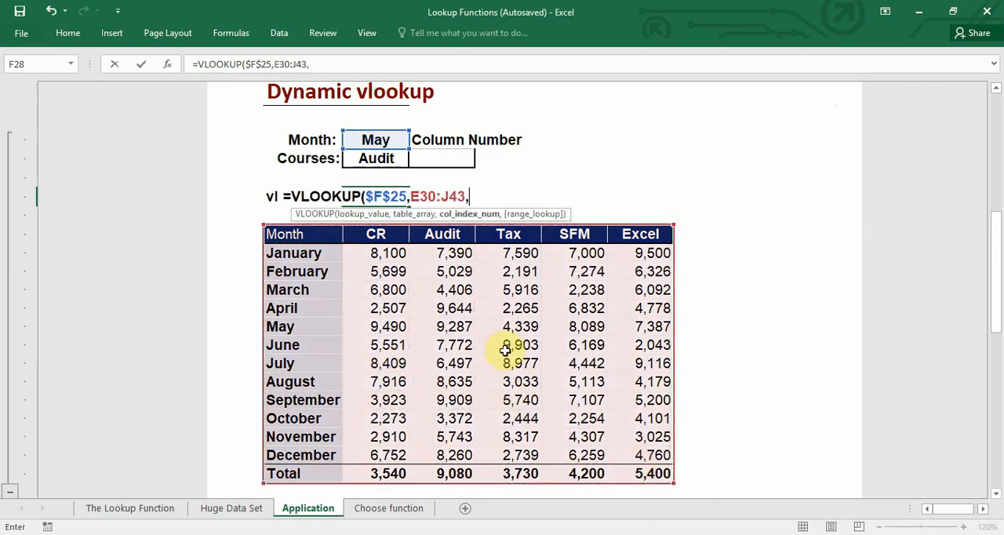
{"action": "left_click", "coordinate": [432, 161]}
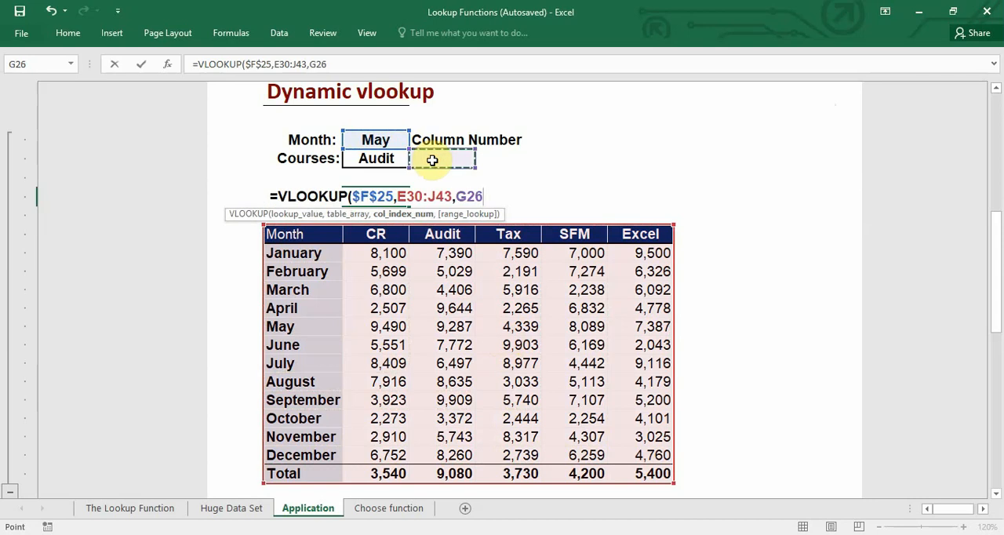
{"action": "type", "text": ","}
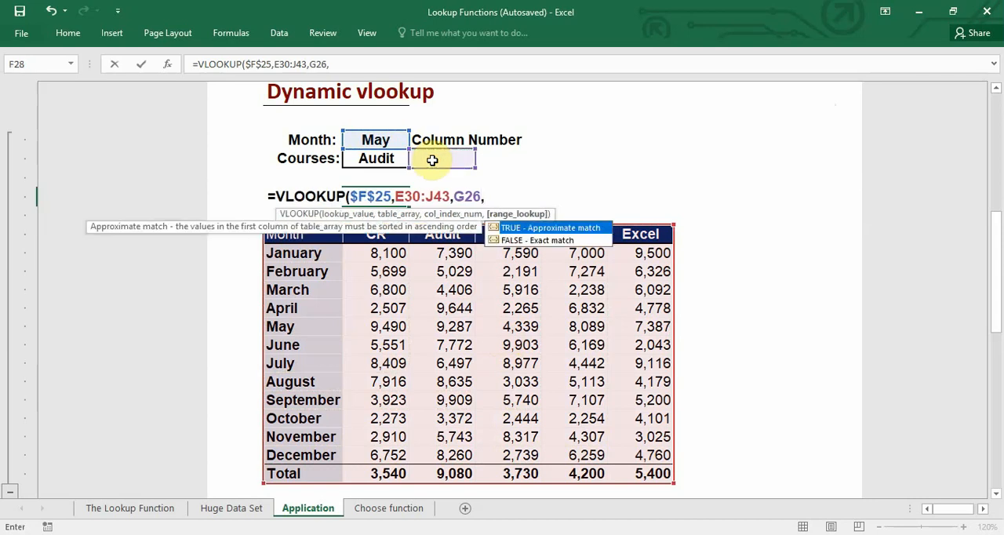
{"action": "type", "text": "0"}
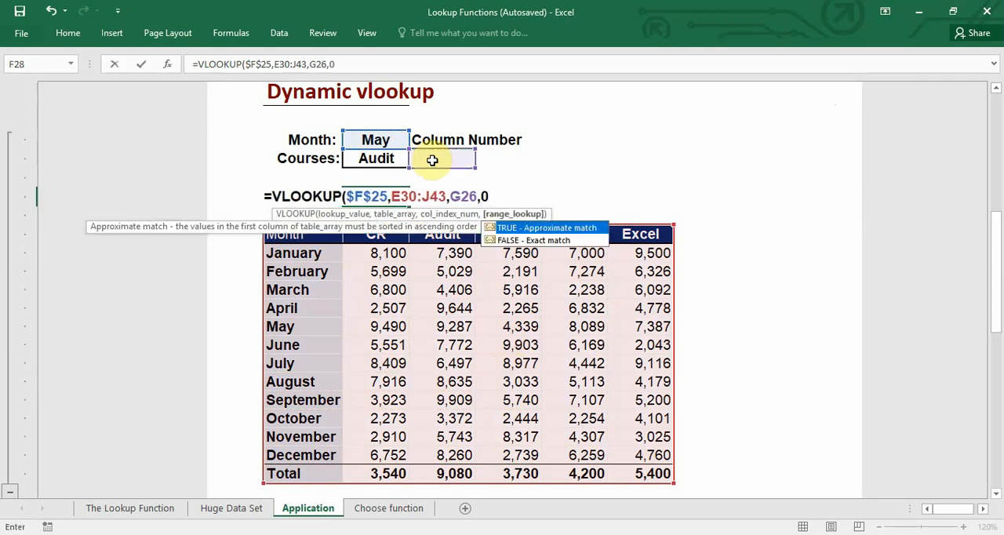
{"action": "left_click", "coordinate": [432, 160]}
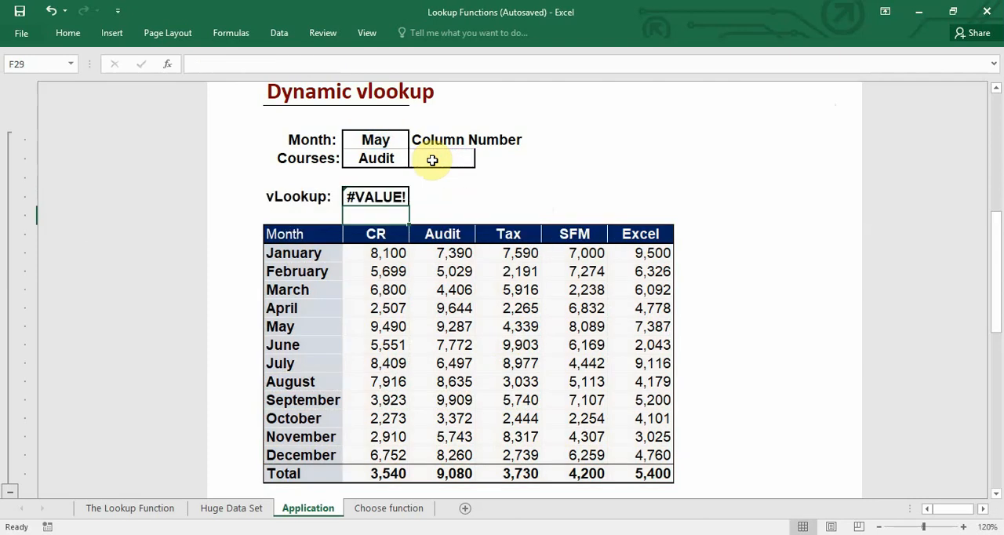
- Enter 3 as the column number in G26 and check the vLookup result in F28
{"action": "left_click", "coordinate": [390, 200]}
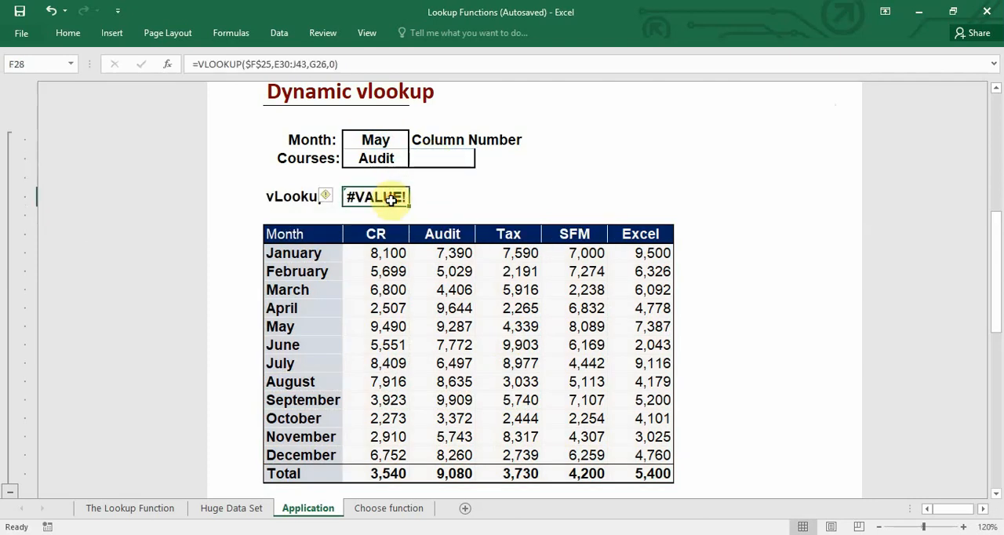
{"action": "left_click", "coordinate": [437, 161]}
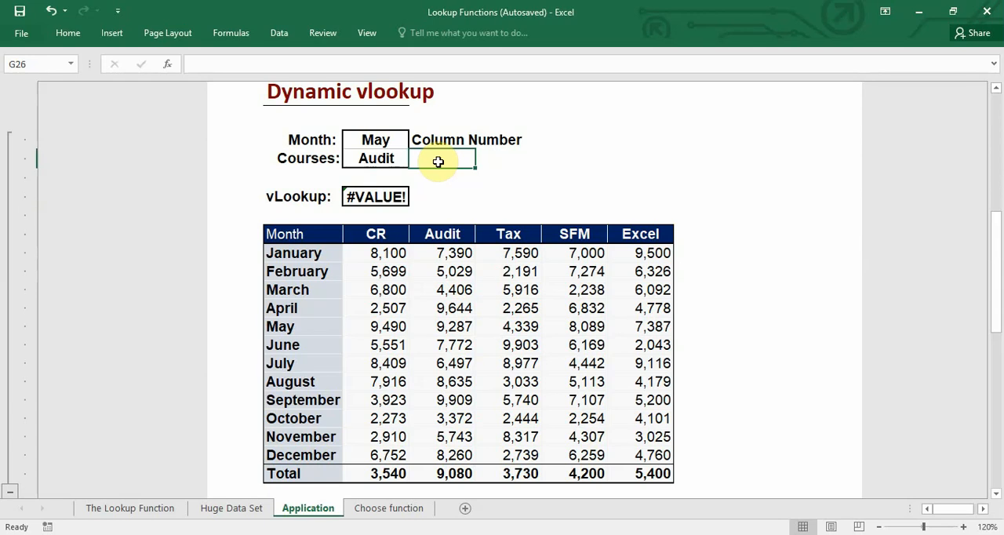
{"action": "type", "text": "3"}
{"action": "key", "text": "Return"}
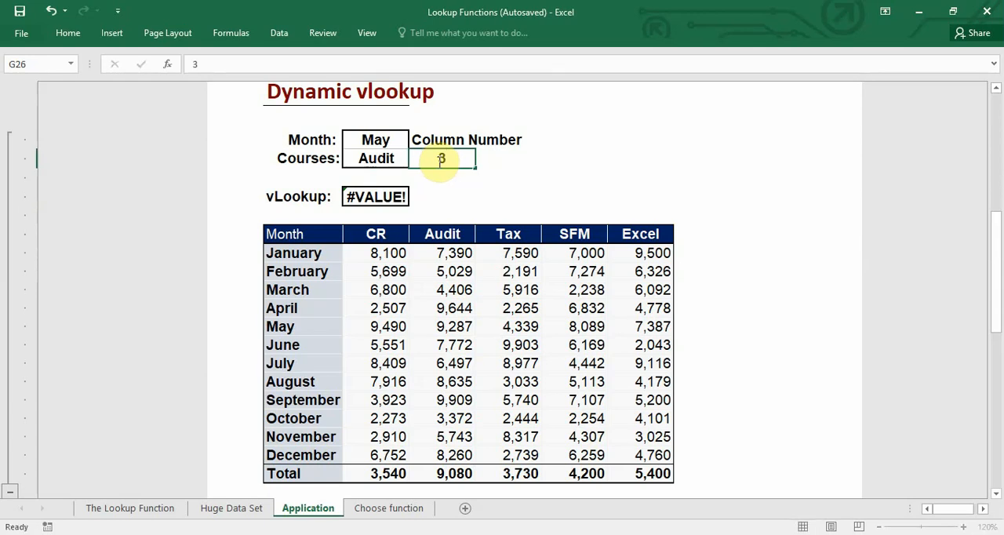
{"action": "left_click", "coordinate": [392, 193]}
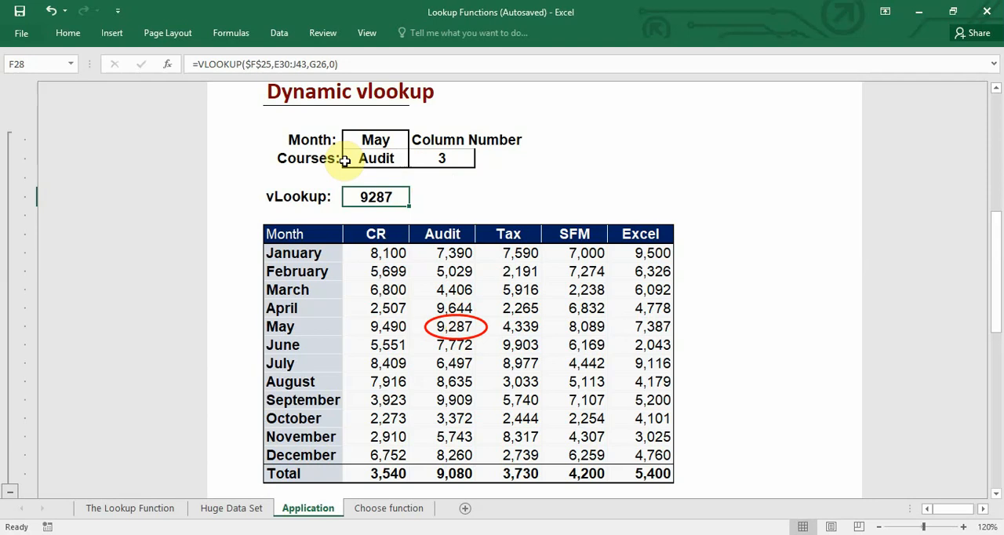
- Choose August as the month in F25 and Tax as the course in F26
{"action": "left_click", "coordinate": [375, 143]}
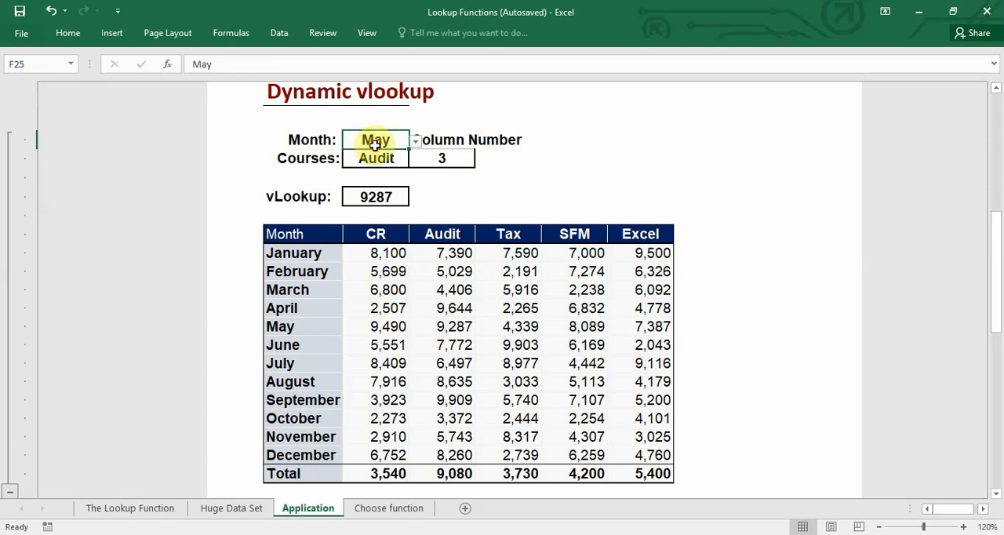
{"action": "left_click", "coordinate": [416, 141]}
{"action": "left_click", "coordinate": [363, 193]}
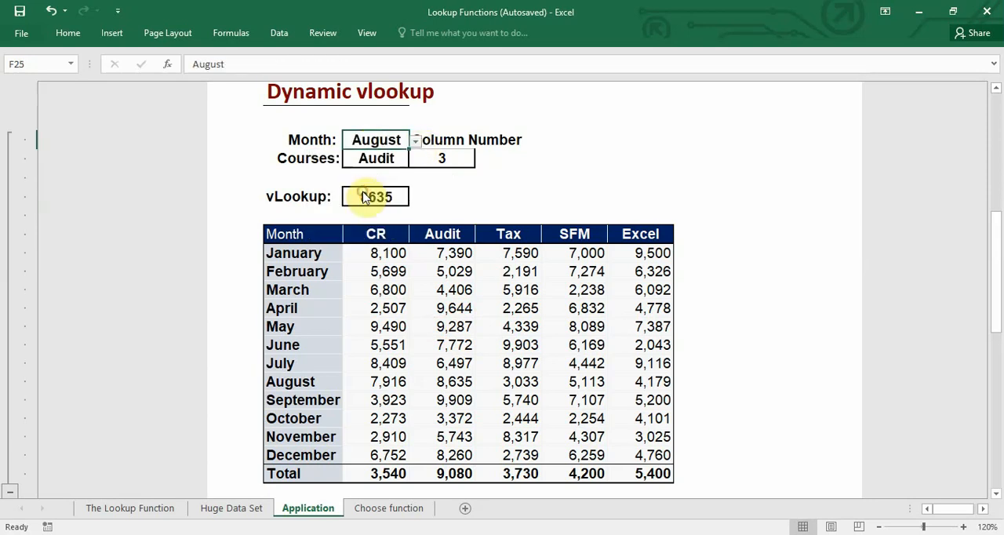
{"action": "left_click", "coordinate": [399, 159]}
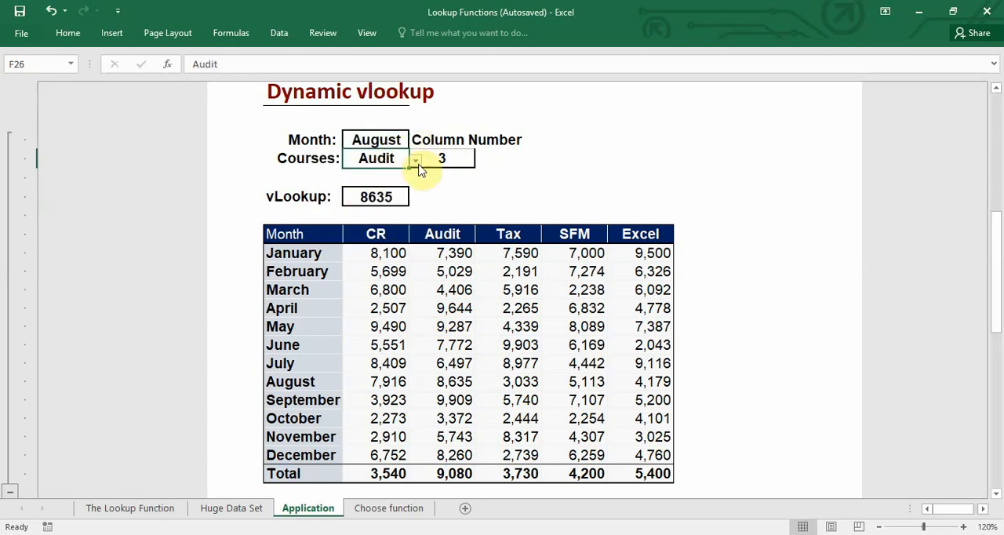
{"action": "left_click", "coordinate": [416, 161]}
{"action": "left_click", "coordinate": [362, 195]}
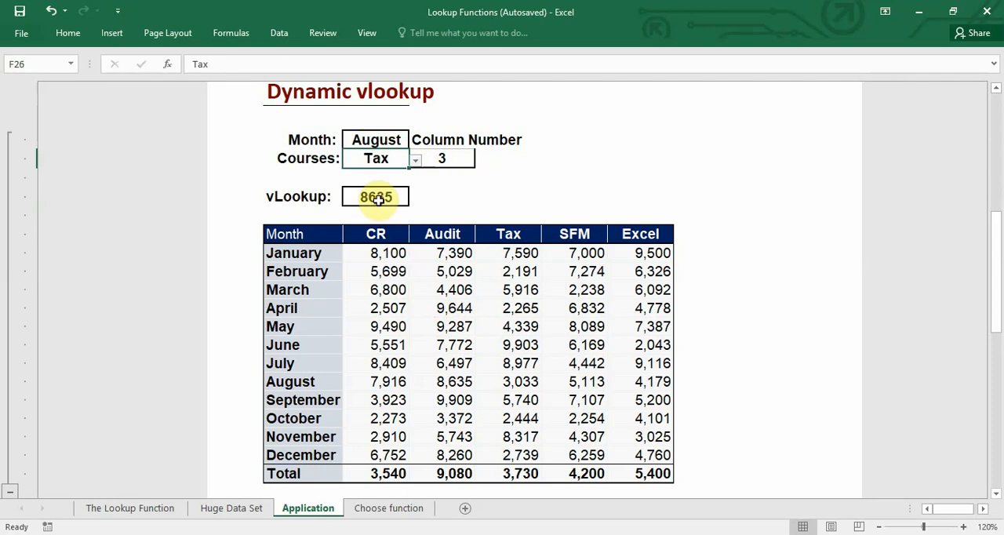
- Set the column number in G26 to 4 and check the vLookup result against the table's August Tax value
{"action": "left_click", "coordinate": [446, 158]}
{"action": "key", "text": "BackSpace"}
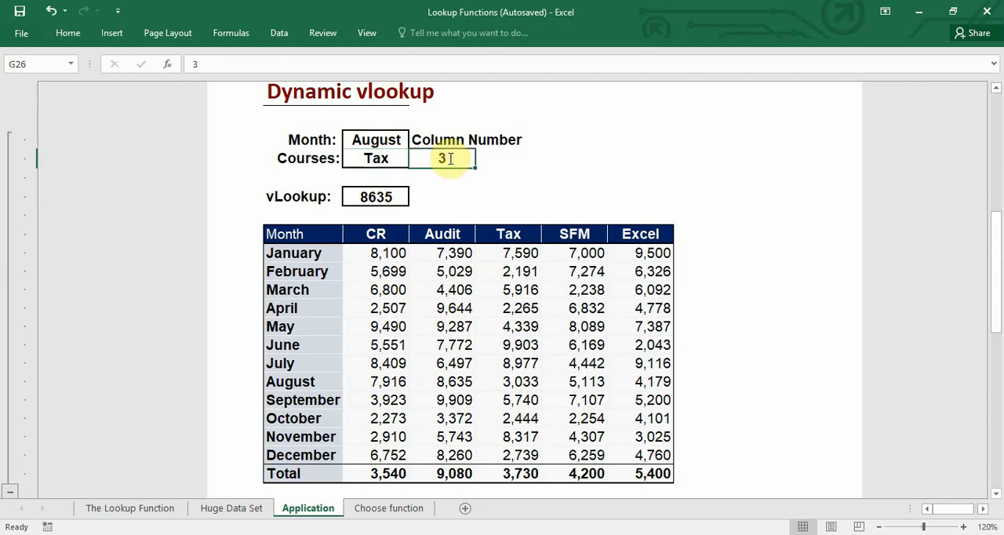
{"action": "type", "text": "4"}
{"action": "key", "text": "Return"}
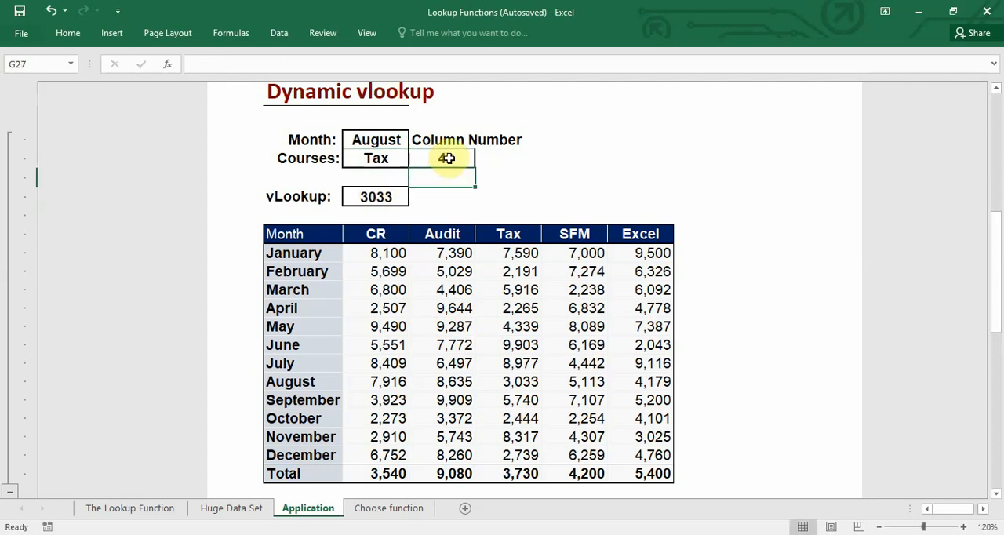
{"action": "left_click", "coordinate": [460, 158]}
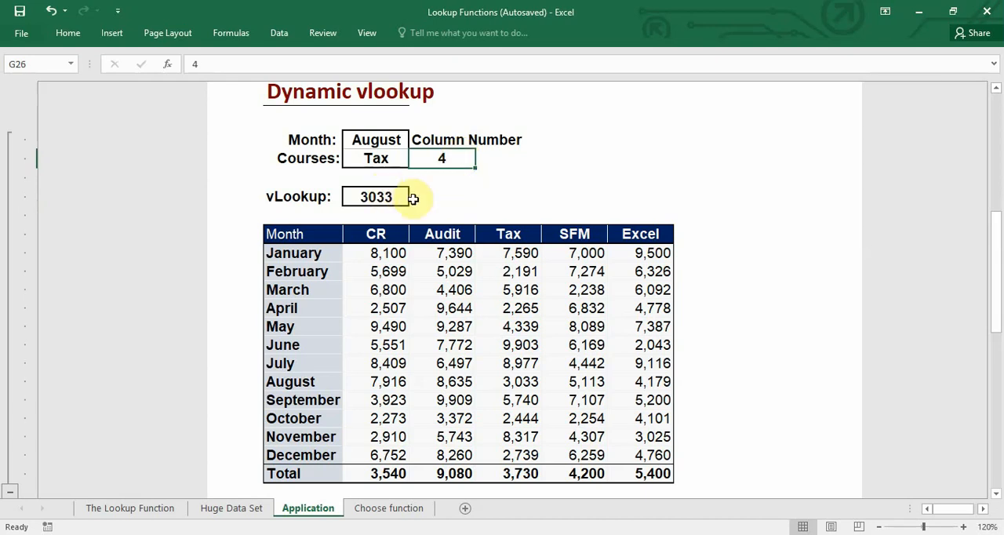
{"action": "left_click", "coordinate": [517, 383]}
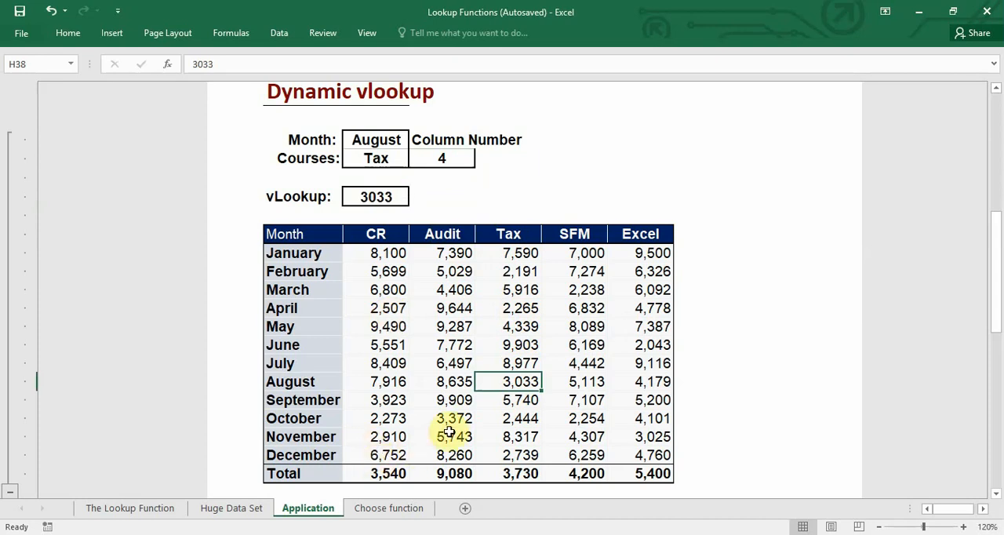
- Go to the Choose function sheet and enable the Developer tab in the ribbon customization options
{"action": "left_click", "coordinate": [422, 510]}
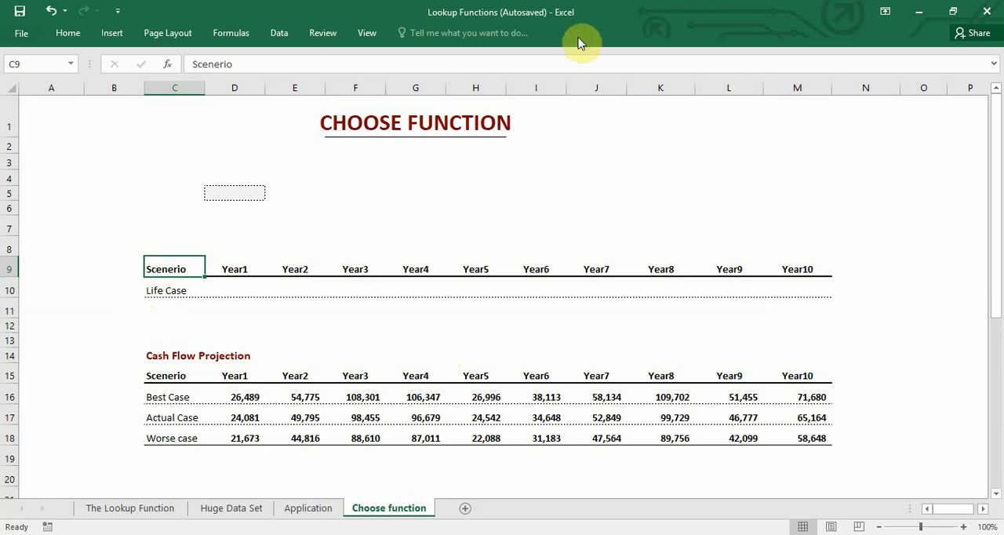
{"action": "left_click", "coordinate": [22, 36]}
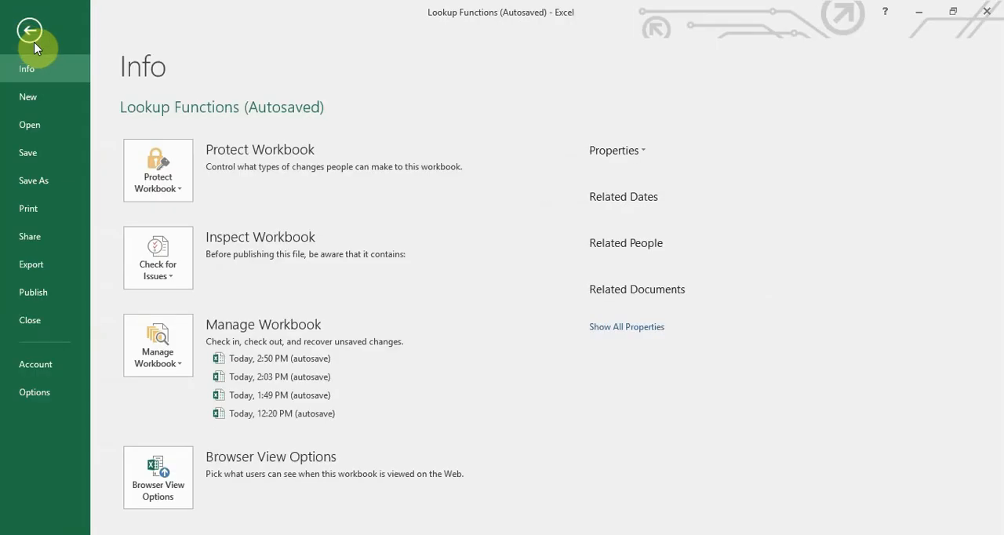
{"action": "left_click", "coordinate": [36, 392]}
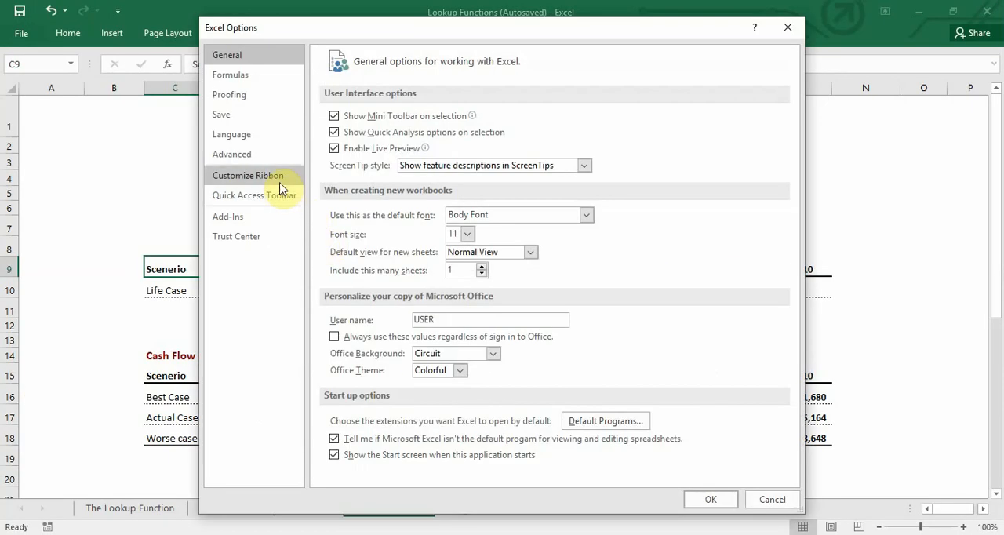
{"action": "left_click", "coordinate": [279, 182]}
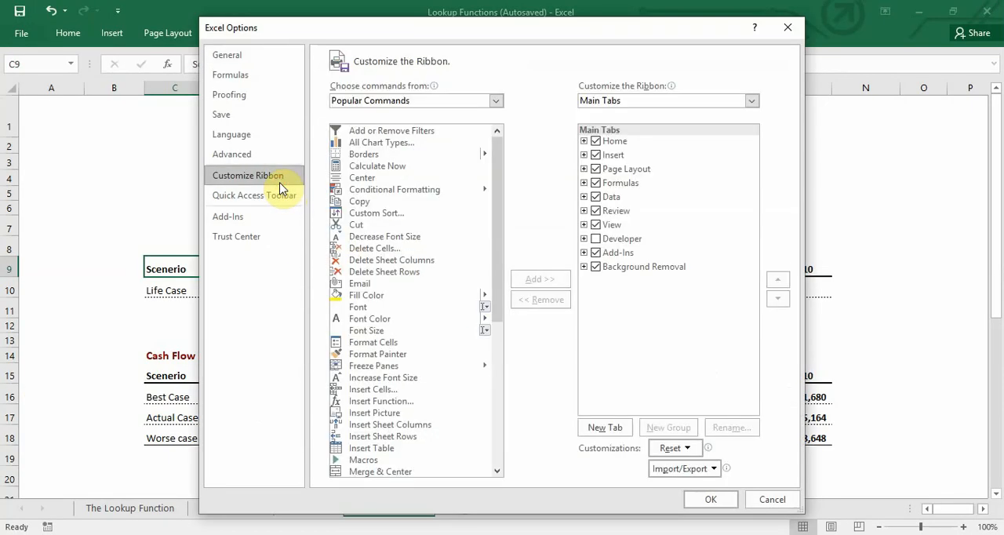
{"action": "left_click", "coordinate": [596, 239]}
{"action": "left_click", "coordinate": [711, 500]}
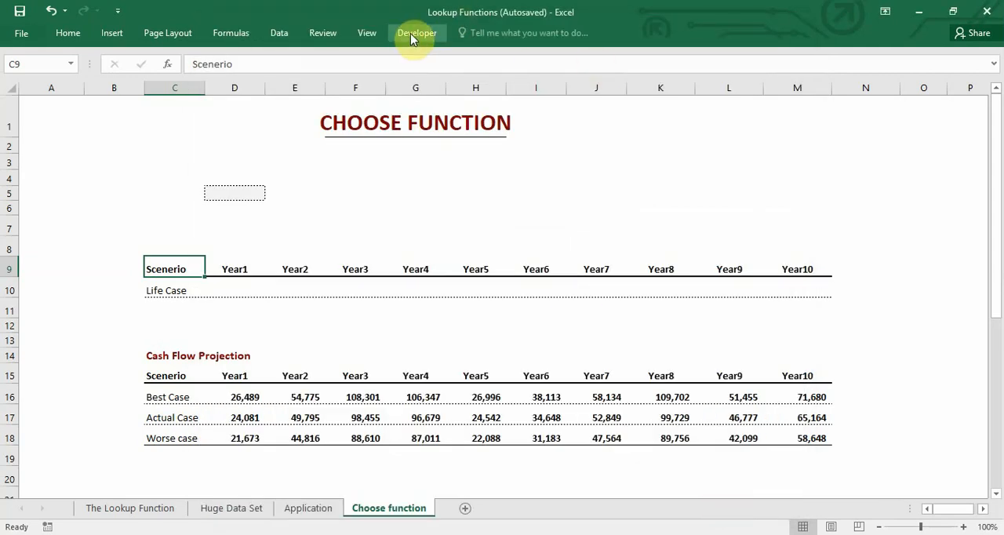
- Insert a combo box form control beneath the CHOOSE FUNCTION title, spanning about columns F to H and rows 3 to 5
{"action": "left_click", "coordinate": [414, 34]}
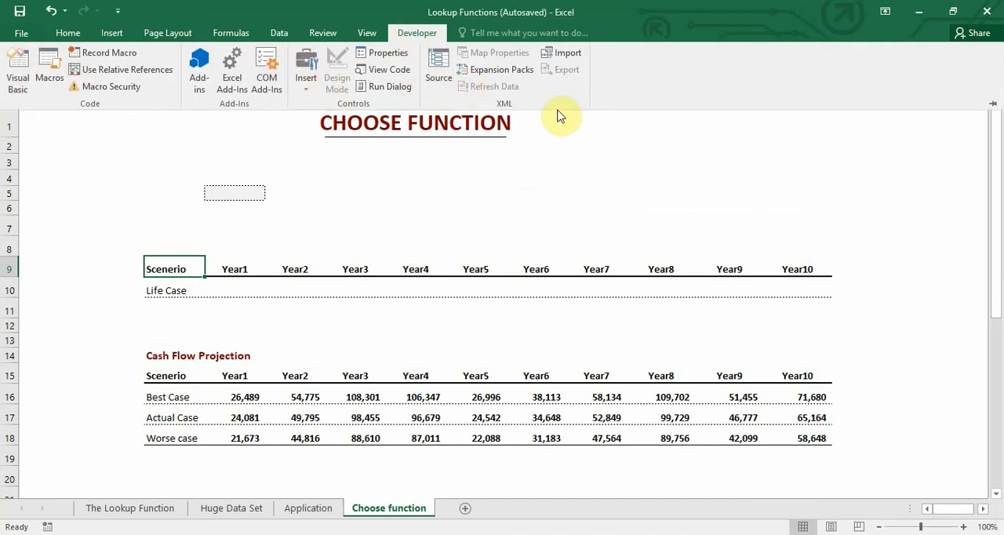
{"action": "left_click", "coordinate": [307, 78]}
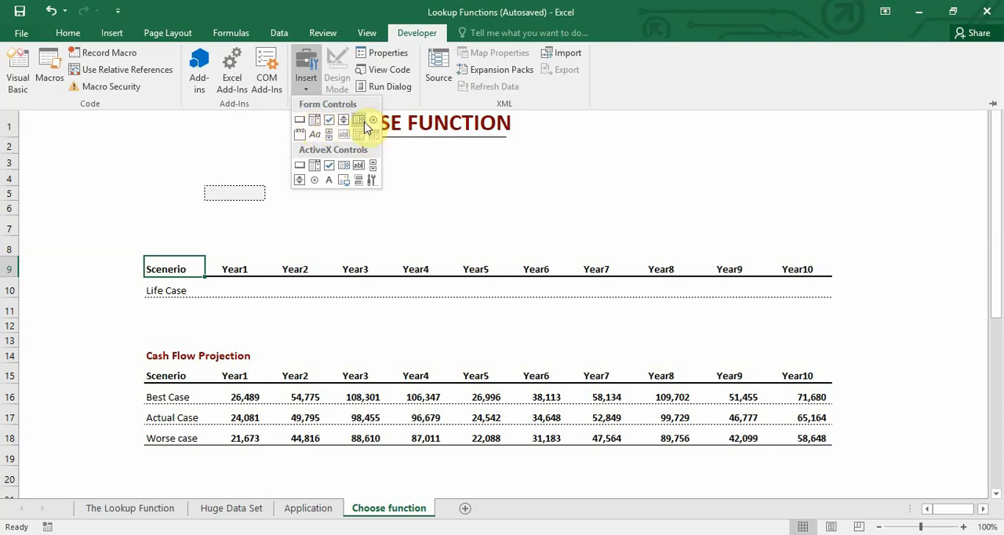
{"action": "left_click", "coordinate": [315, 120]}
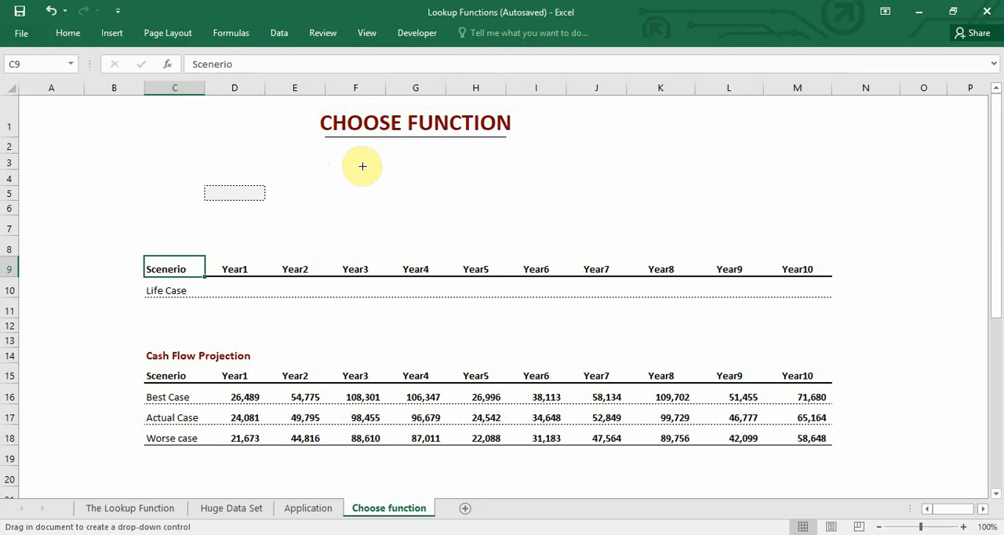
{"action": "mouse_move", "coordinate": [359, 160]}
{"action": "left_mouse_down"}
{"action": "mouse_move", "coordinate": [397, 184]}
{"action": "mouse_move", "coordinate": [502, 188]}
{"action": "mouse_move", "coordinate": [517, 201]}
{"action": "left_mouse_up"}
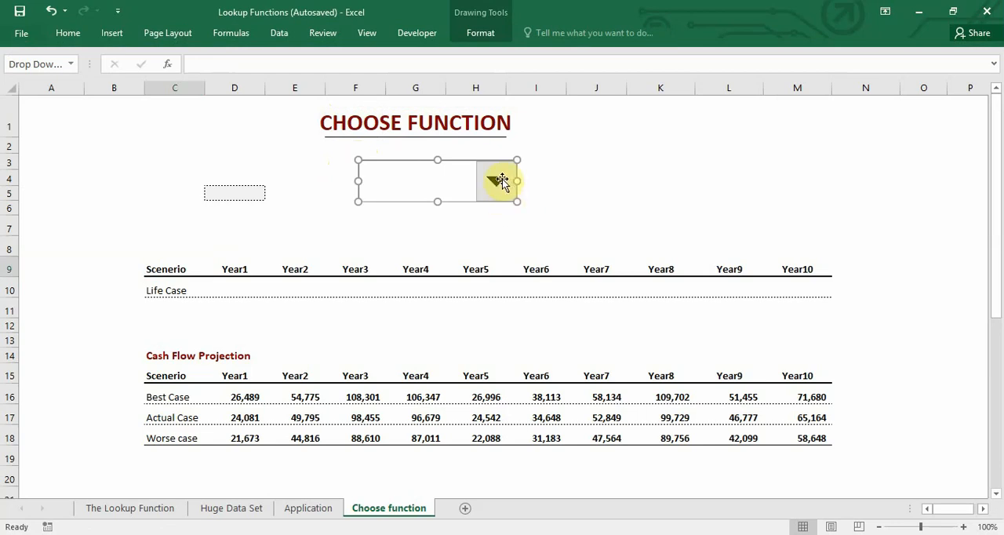
{"action": "left_click", "coordinate": [601, 159]}
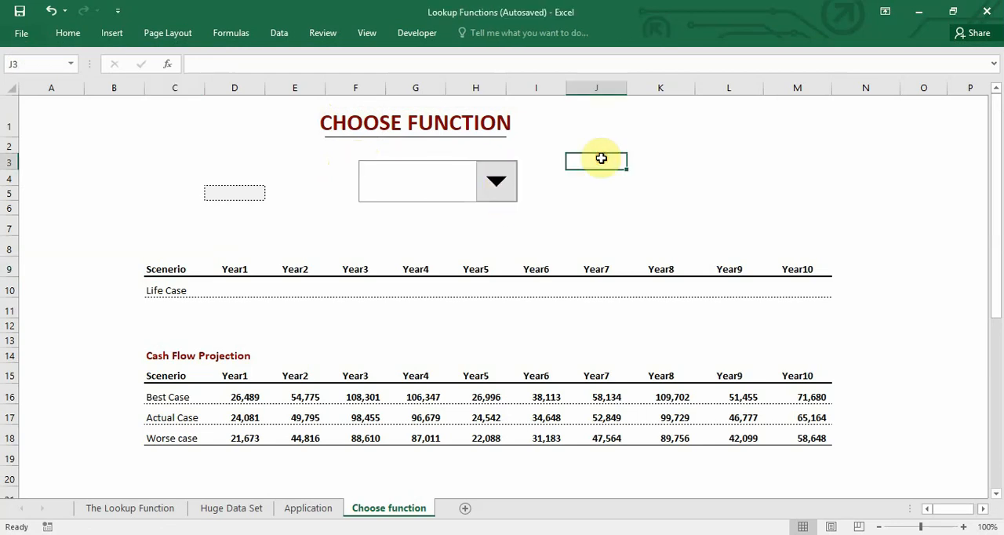
- Set the combo box's input range to the scenario names $C$16:$C$18 in its control format settings
{"action": "right_click", "coordinate": [477, 169]}
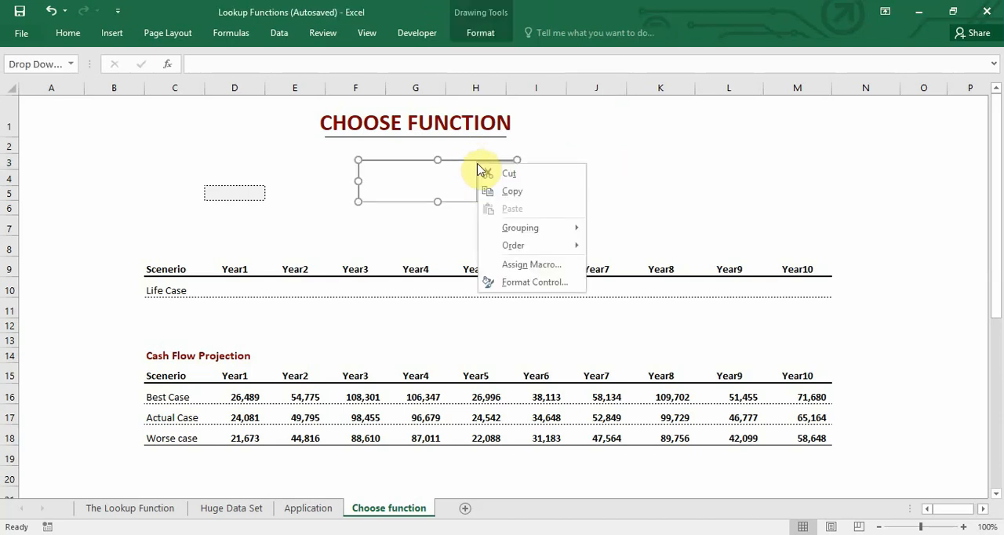
{"action": "left_click", "coordinate": [536, 283]}
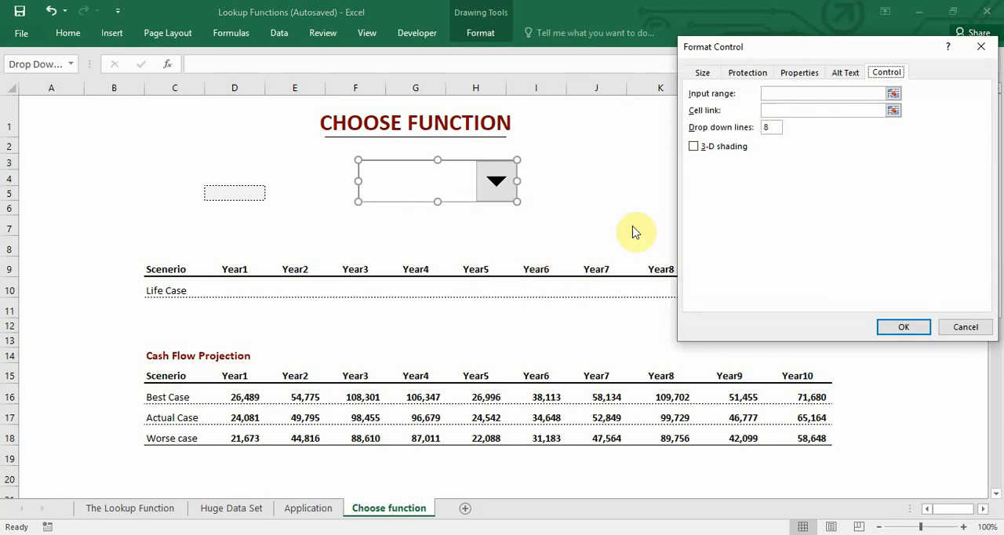
{"action": "left_click", "coordinate": [867, 51]}
{"action": "left_click_drag", "start_coordinate": [867, 51], "coordinate": [764, 35]}
{"action": "left_click", "coordinate": [710, 77]}
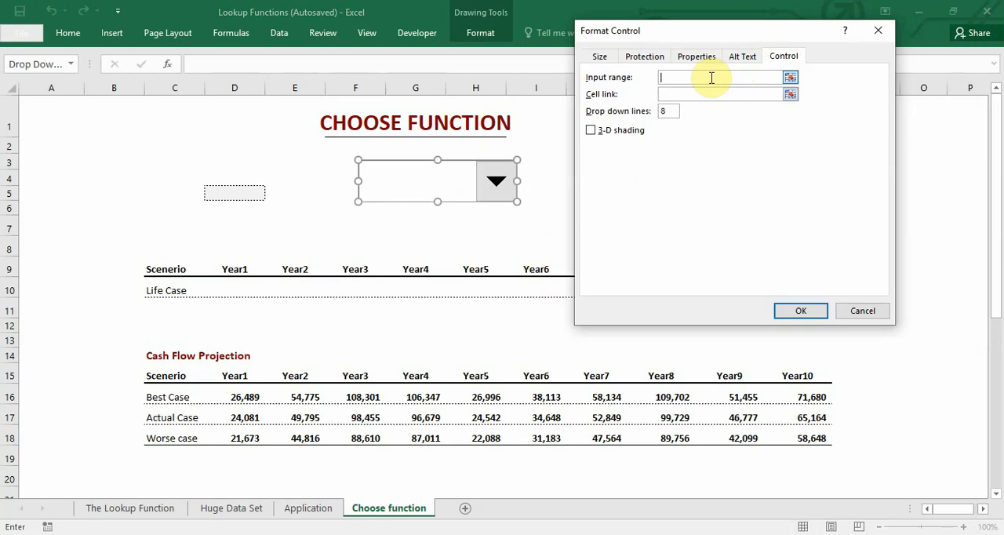
{"action": "left_click", "coordinate": [183, 400]}
{"action": "left_click_drag", "start_coordinate": [182, 400], "coordinate": [190, 437]}
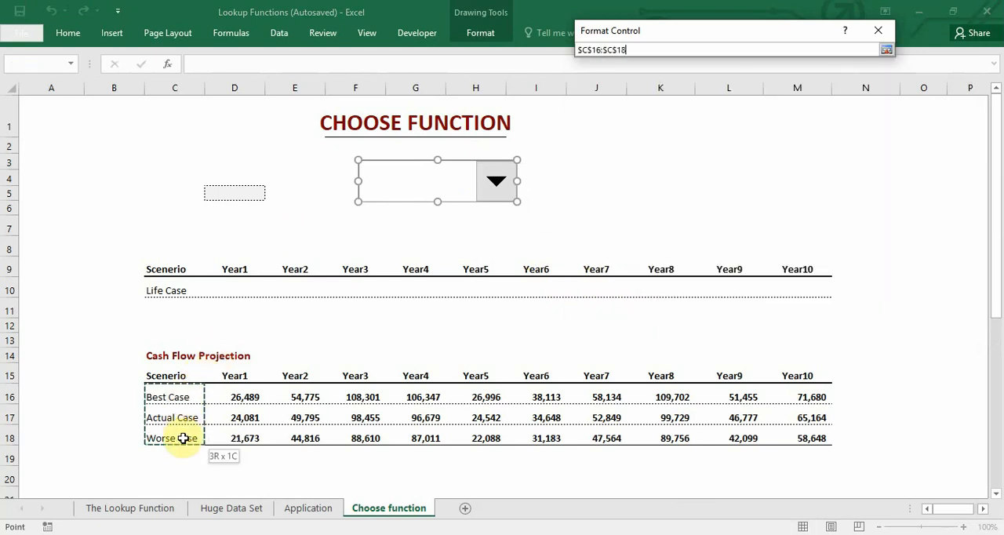
{"action": "key", "text": "Return"}
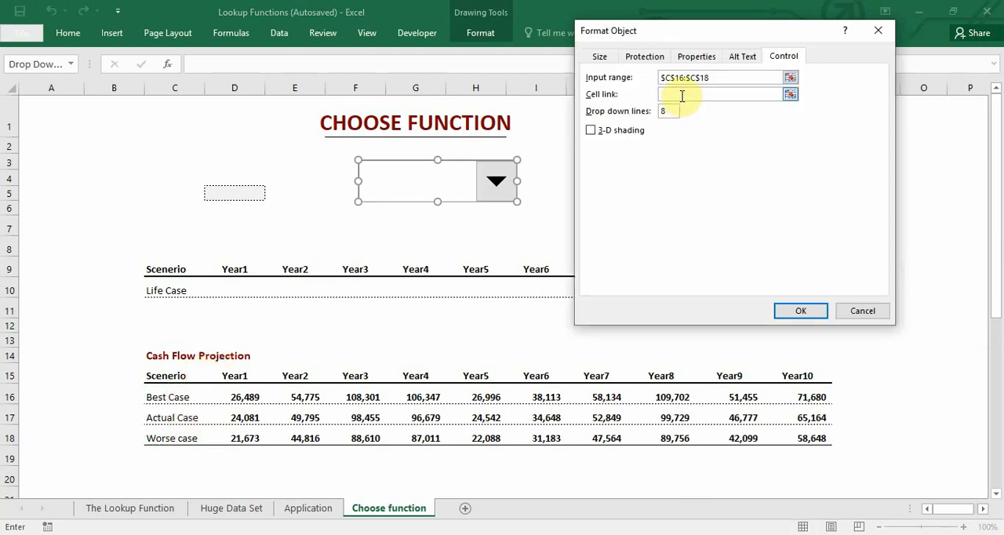
- Link the combo box to cell $D$5 and apply the control settings
{"action": "left_click", "coordinate": [681, 94]}
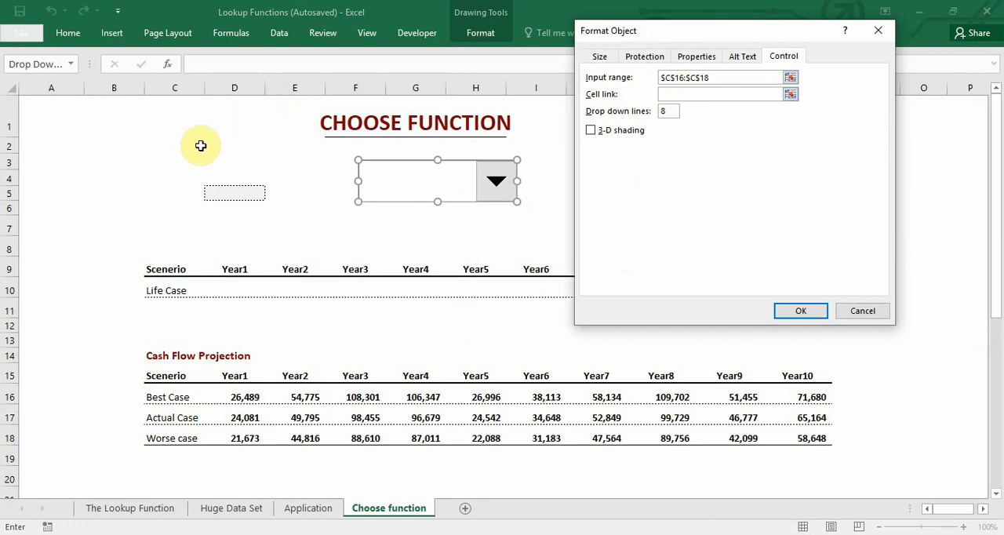
{"action": "left_click", "coordinate": [232, 193]}
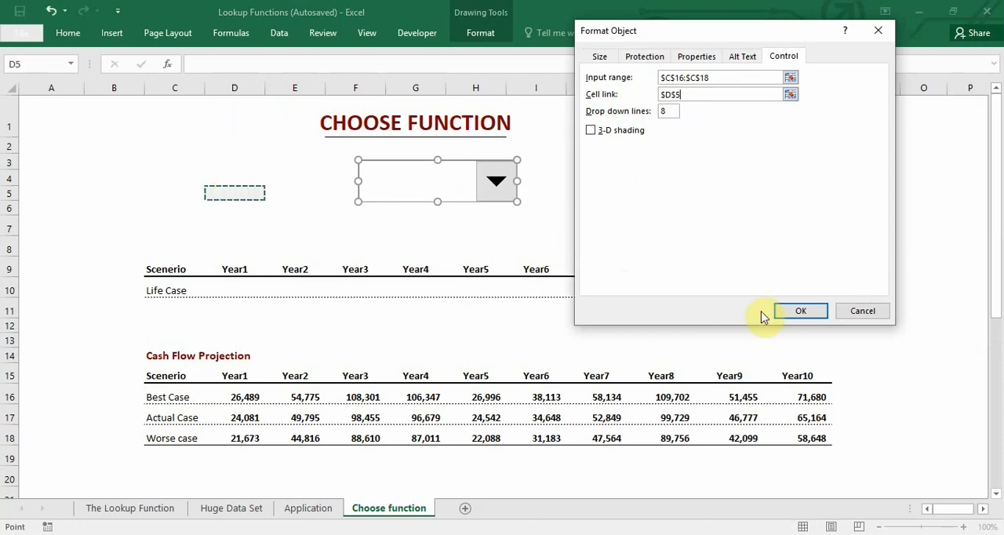
{"action": "left_click", "coordinate": [787, 312]}
{"action": "left_click", "coordinate": [597, 208]}
- Choose Actual Case in the combo box and check the index number in the linked cell D5
{"action": "left_click", "coordinate": [494, 182]}
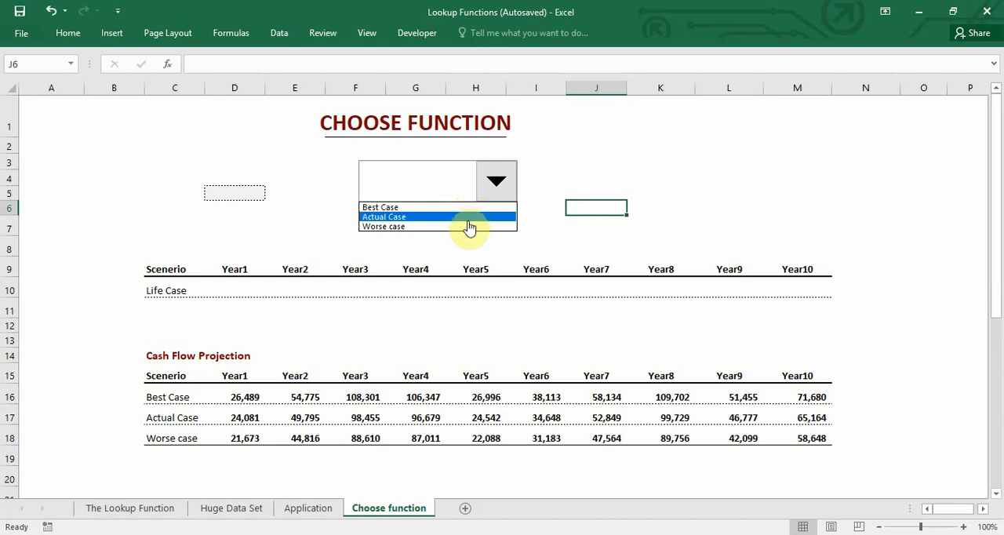
{"action": "left_click", "coordinate": [514, 222]}
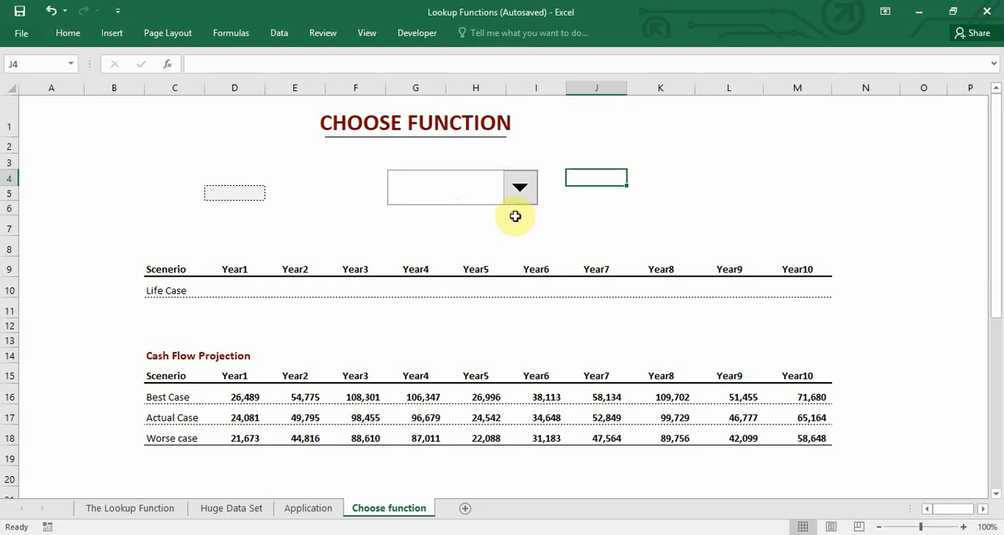
{"action": "left_click", "coordinate": [234, 194]}
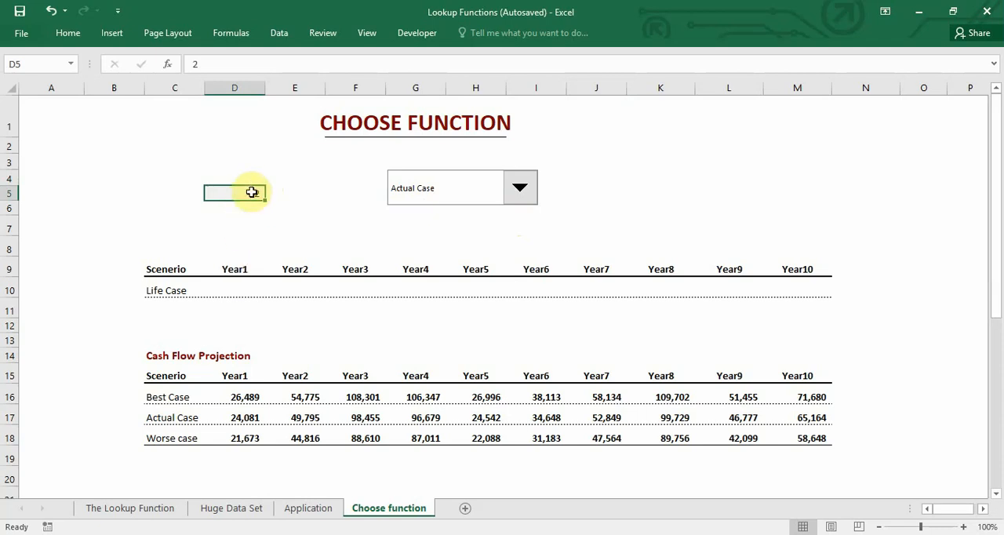
{"action": "key", "text": "ctrl+c"}
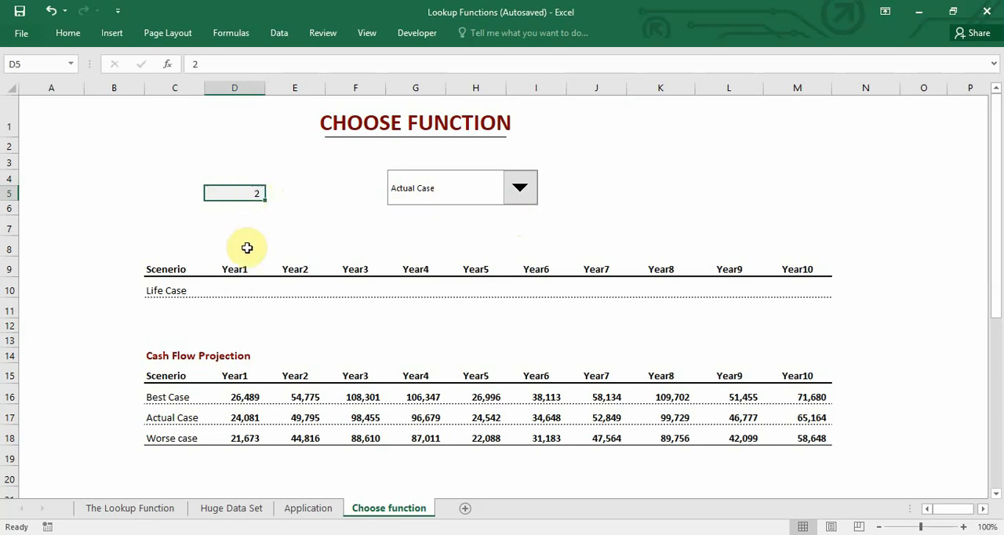
- Start a CHOOSE formula in Life Case Year1 cell D10 with the absolute reference $D$5 as its index number
{"action": "left_click", "coordinate": [239, 288]}
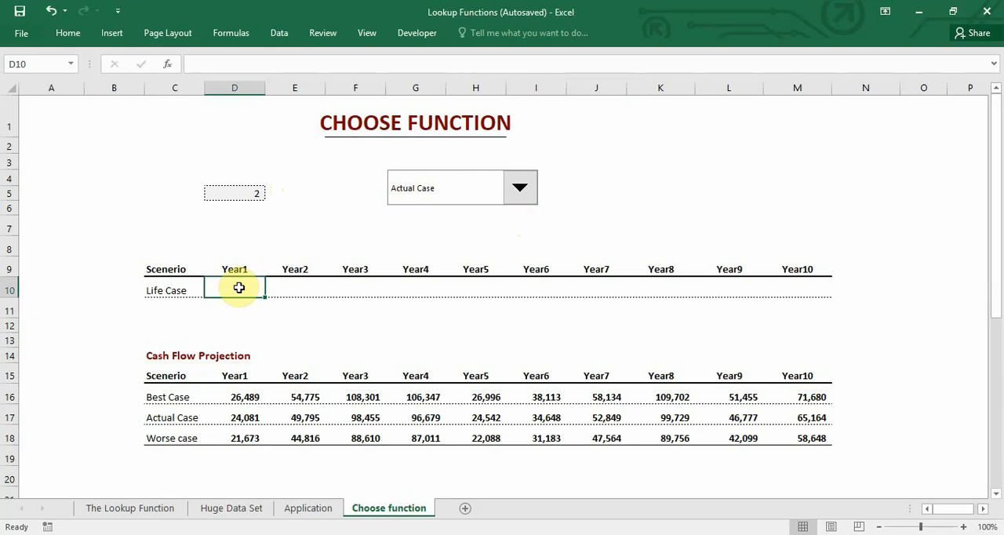
{"action": "type", "text": "=choos"}
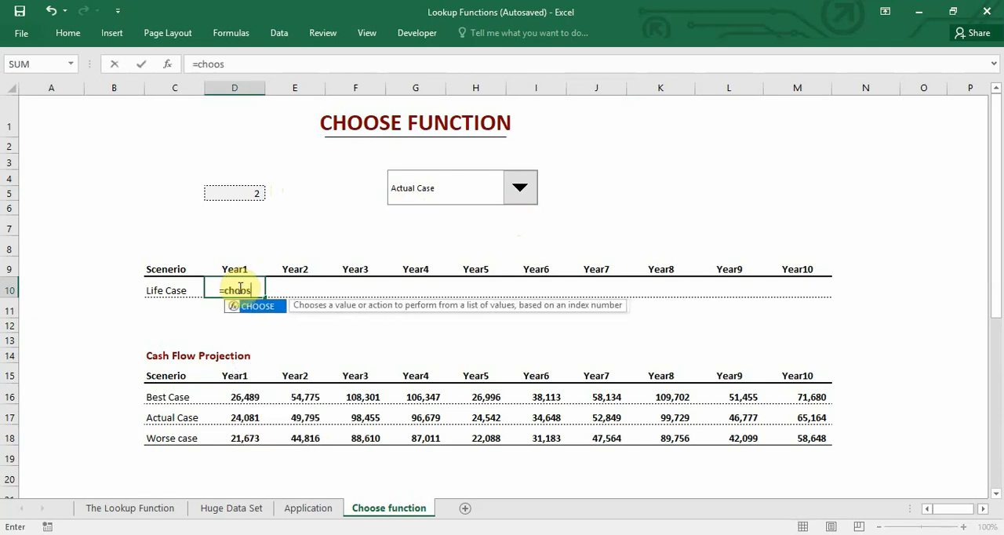
{"action": "type", "text": "e"}
{"action": "key", "text": "Tab"}
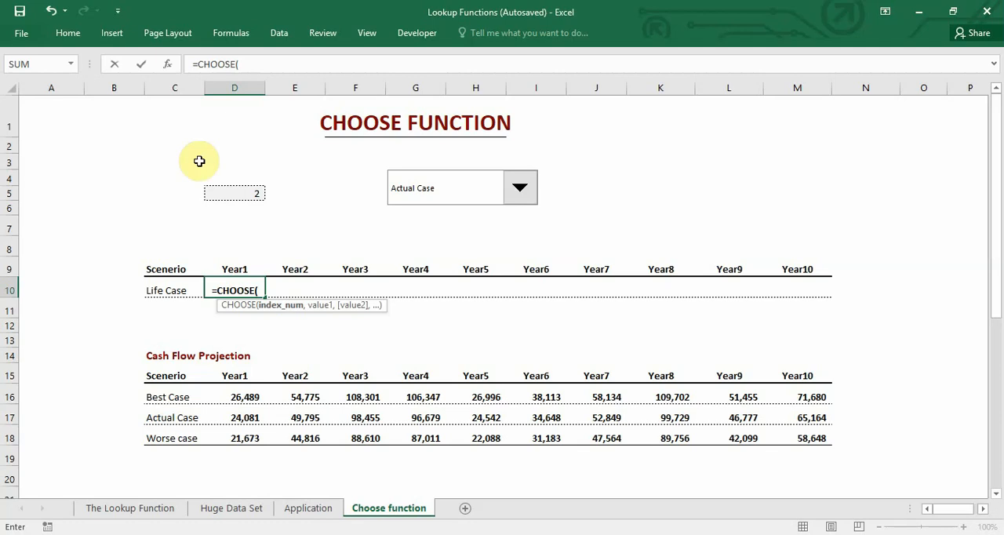
{"action": "left_click", "coordinate": [238, 194]}
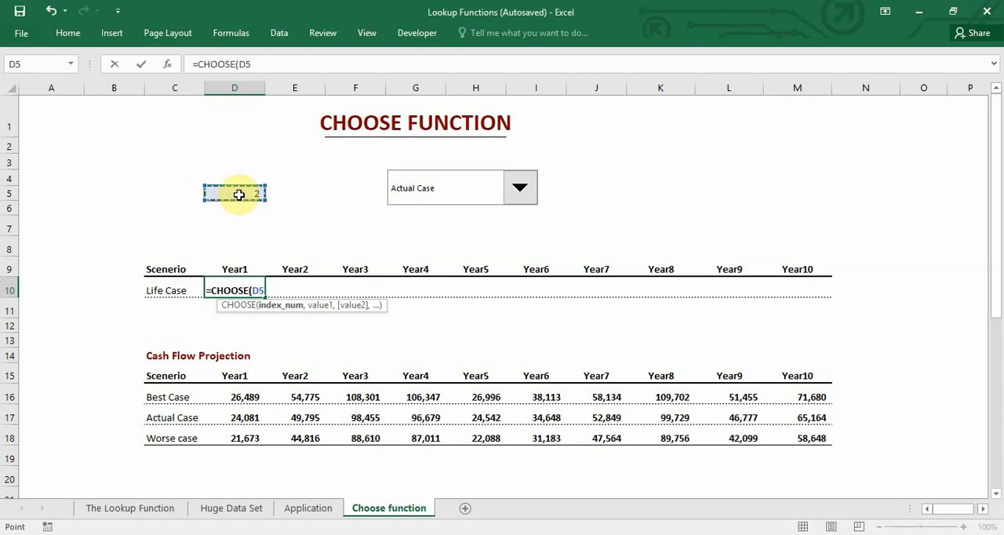
{"action": "type", "text": ","}
{"action": "key", "text": "F4"}
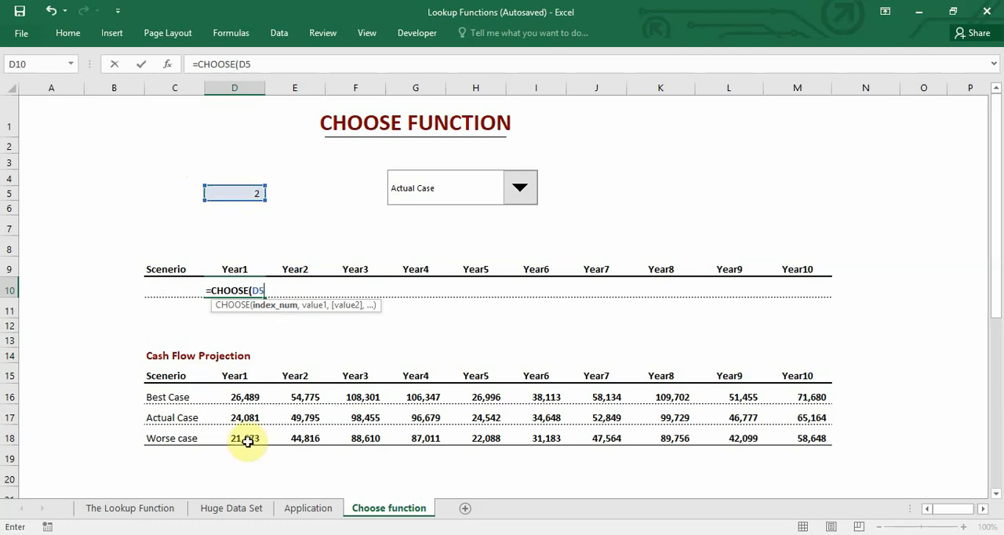
{"action": "key", "text": "F4"}
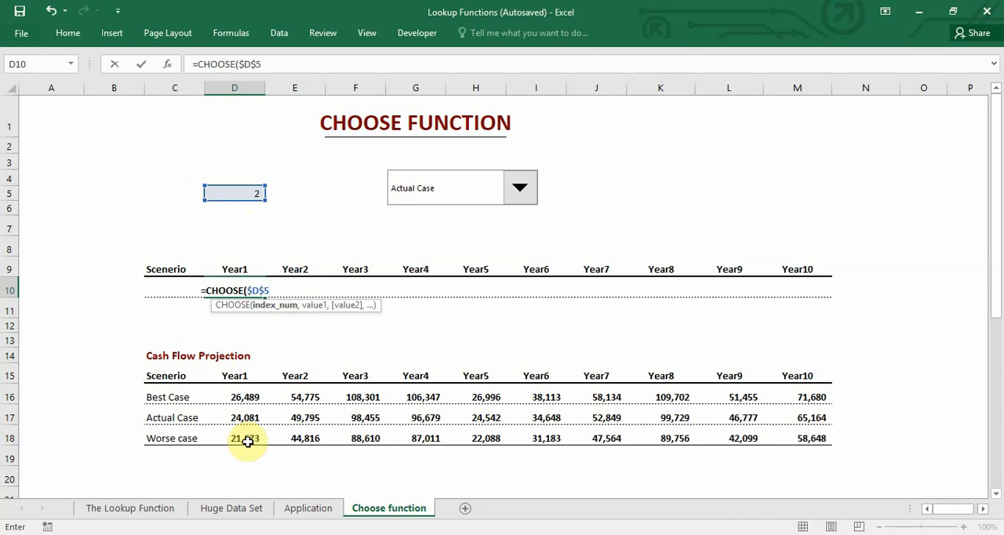
{"action": "type", "text": ","}
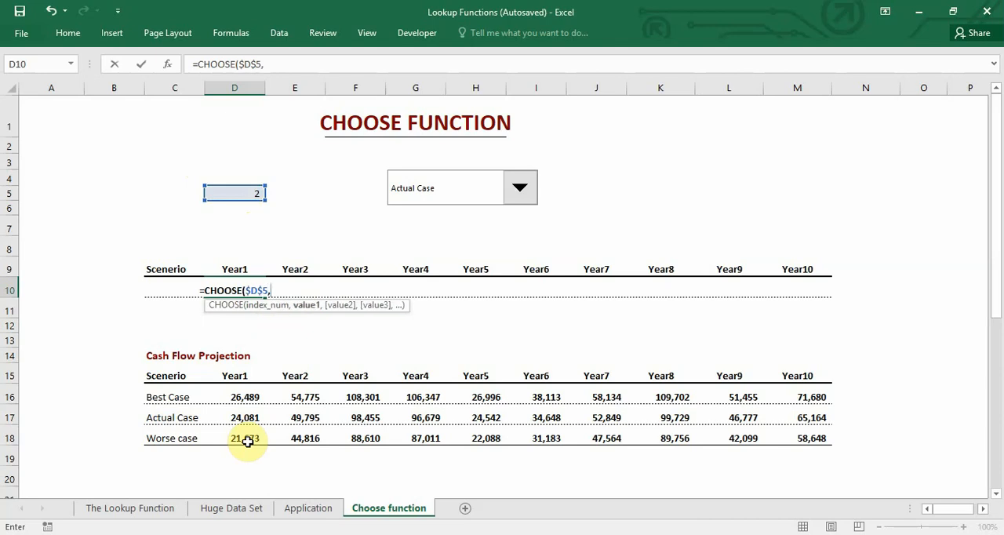
- Complete the CHOOSE formula with the Year1 scenario cells D16, D17 and D18 as its three values
{"action": "left_click", "coordinate": [253, 393]}
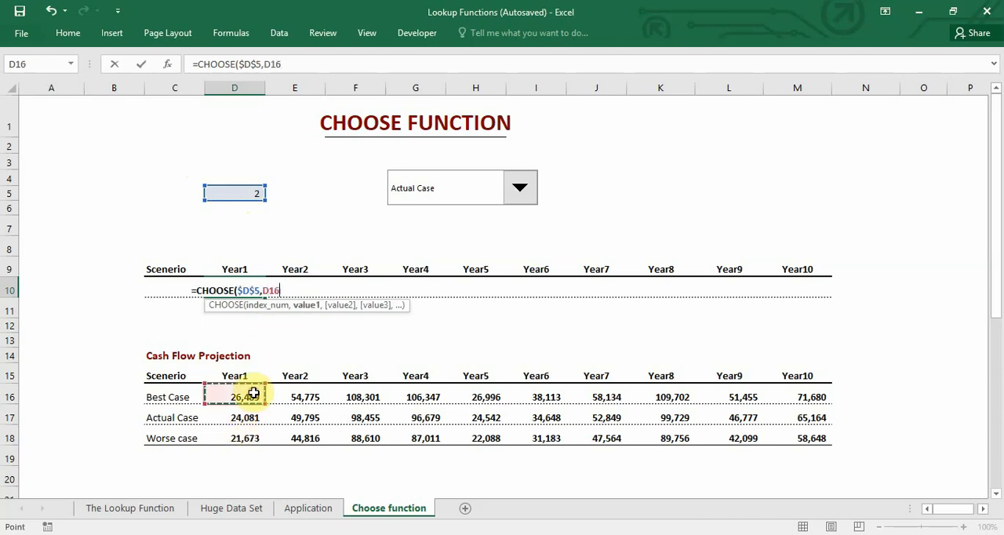
{"action": "type", "text": ","}
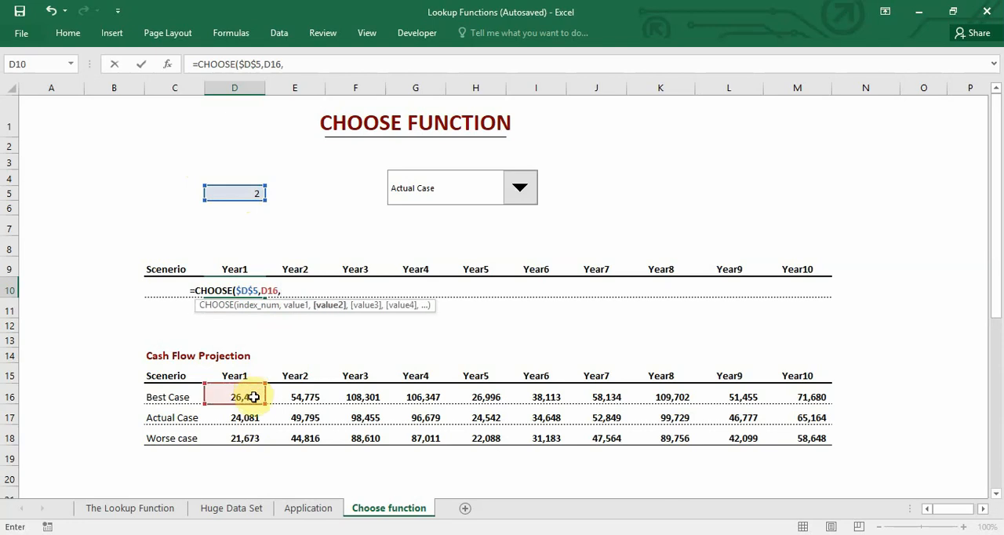
{"action": "left_click", "coordinate": [253, 416]}
{"action": "type", "text": ","}
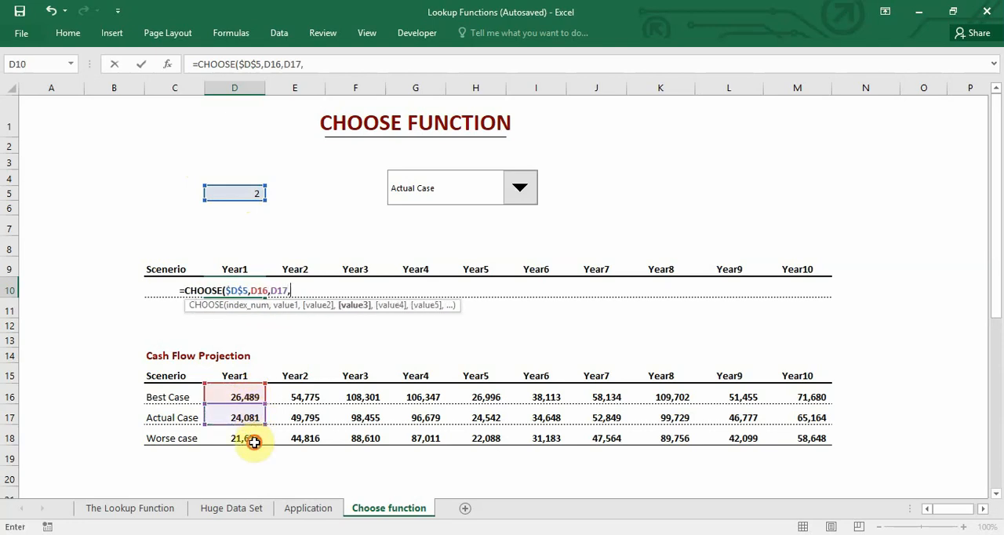
{"action": "left_click", "coordinate": [252, 438]}
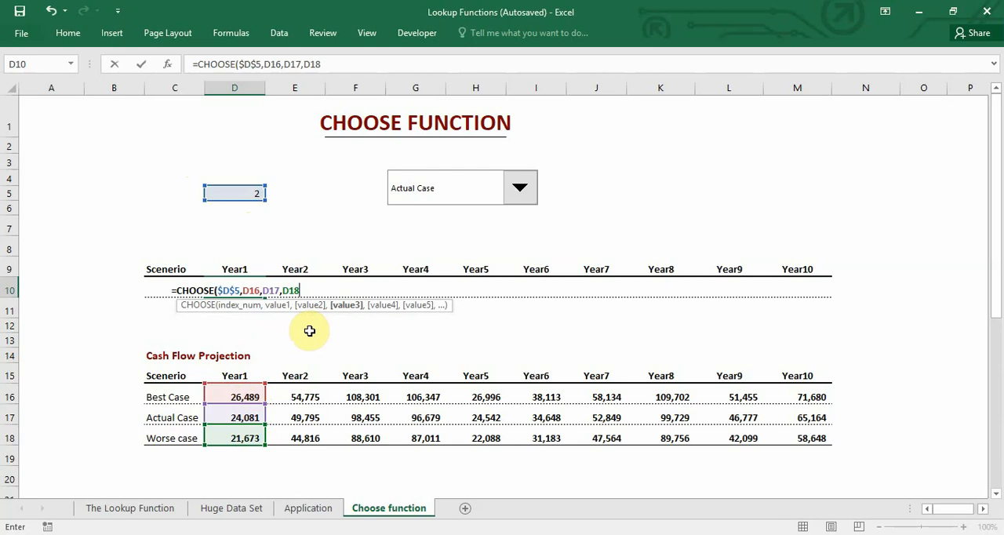
{"action": "key", "text": "Return"}
- Fill the Life Case formula from D10 across through Year10 in M10
{"action": "left_click", "coordinate": [261, 293]}
{"action": "left_click_drag", "start_coordinate": [265, 298], "coordinate": [816, 287]}
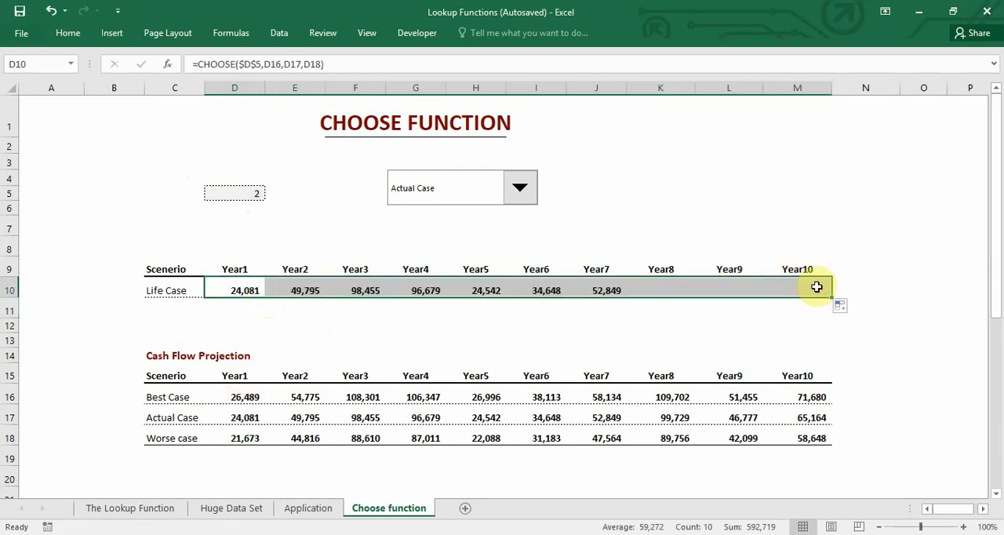
{"action": "left_click", "coordinate": [338, 306]}
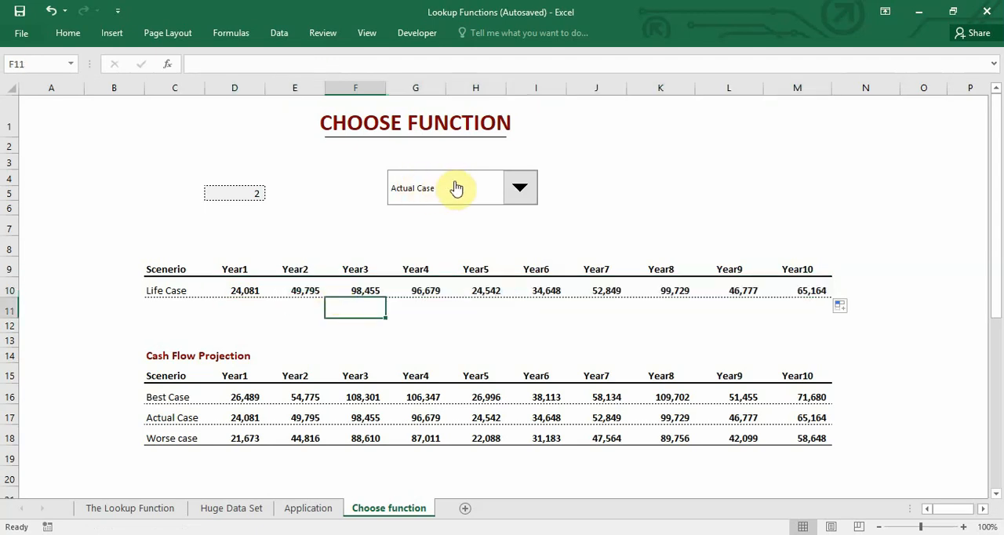
- Test the Life Case row by switching the combo box to Best Case, Worse case and back to Best Case
{"action": "left_click", "coordinate": [522, 203]}
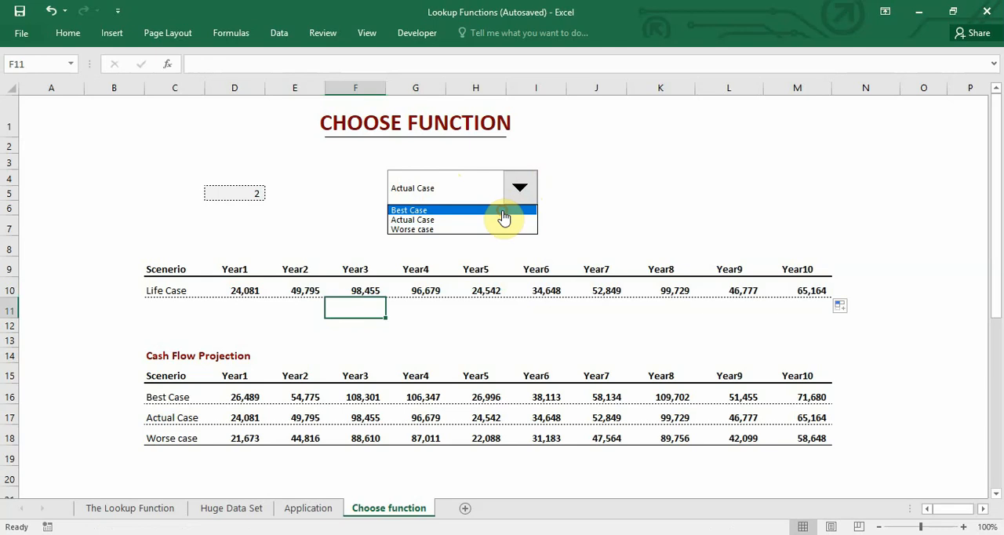
{"action": "left_click", "coordinate": [505, 210]}
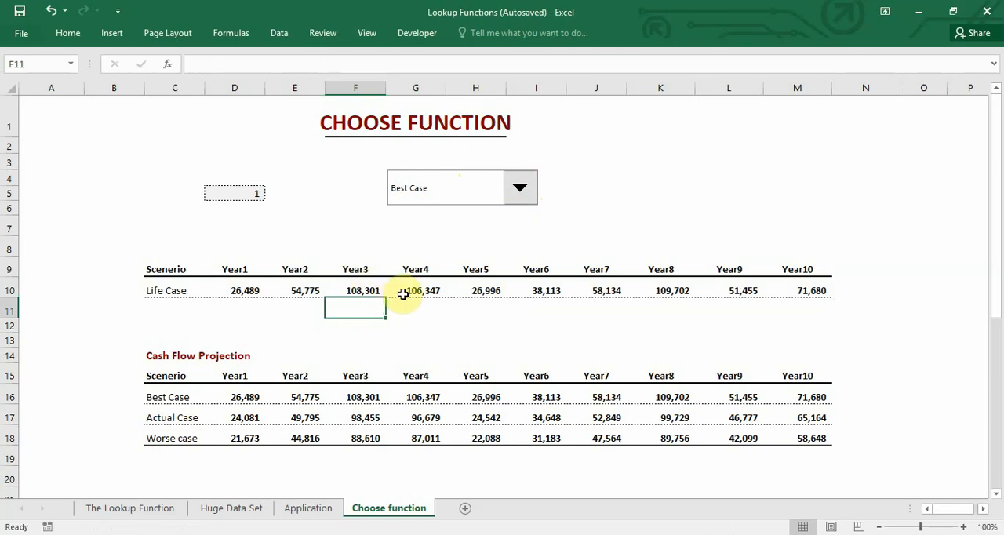
{"action": "left_click", "coordinate": [522, 198]}
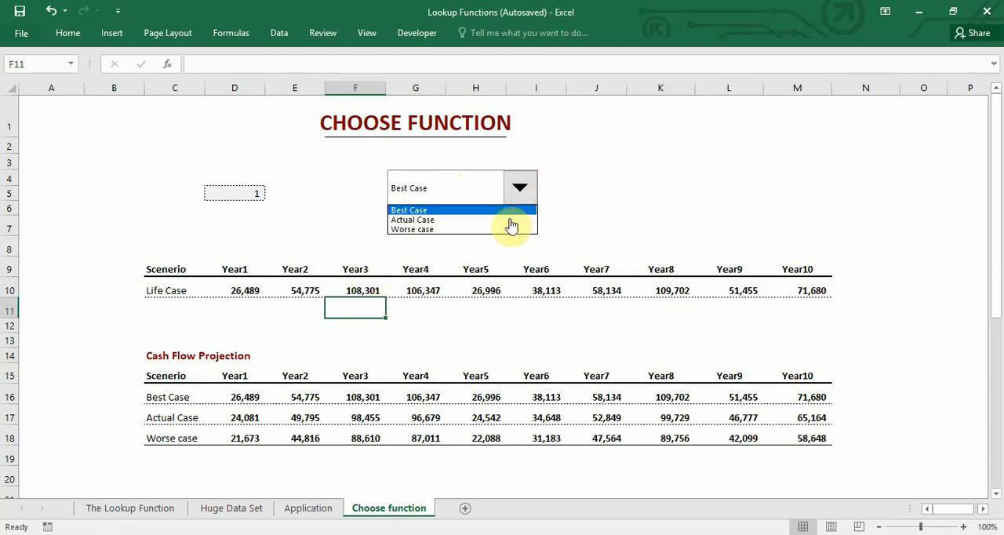
{"action": "left_click", "coordinate": [510, 229]}
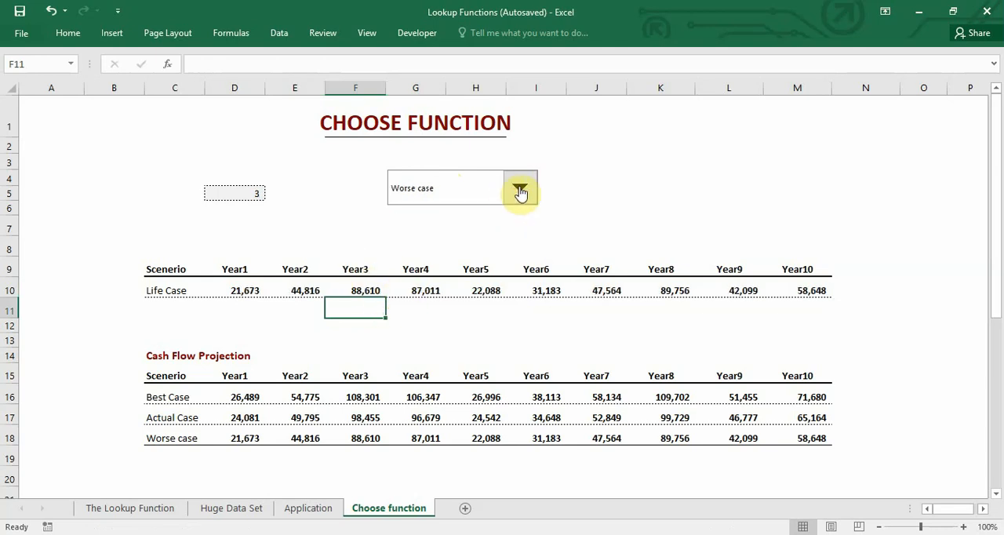
{"action": "left_click", "coordinate": [521, 190]}
{"action": "left_click", "coordinate": [513, 210]}
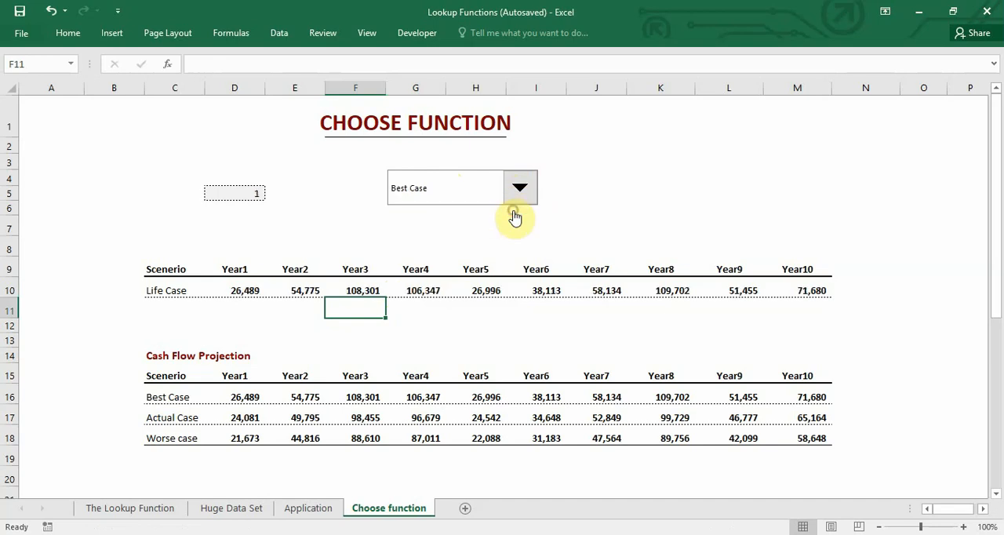